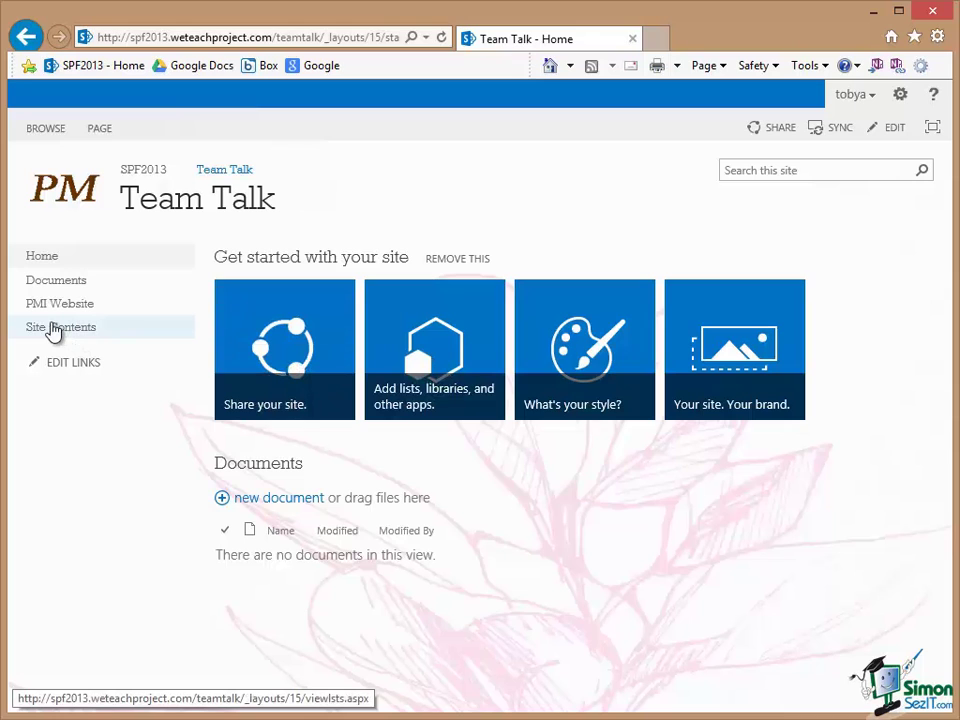
Add an Announcements app named Team News to the Team Talk site
{"action": "left_click", "coordinate": [53, 330]}
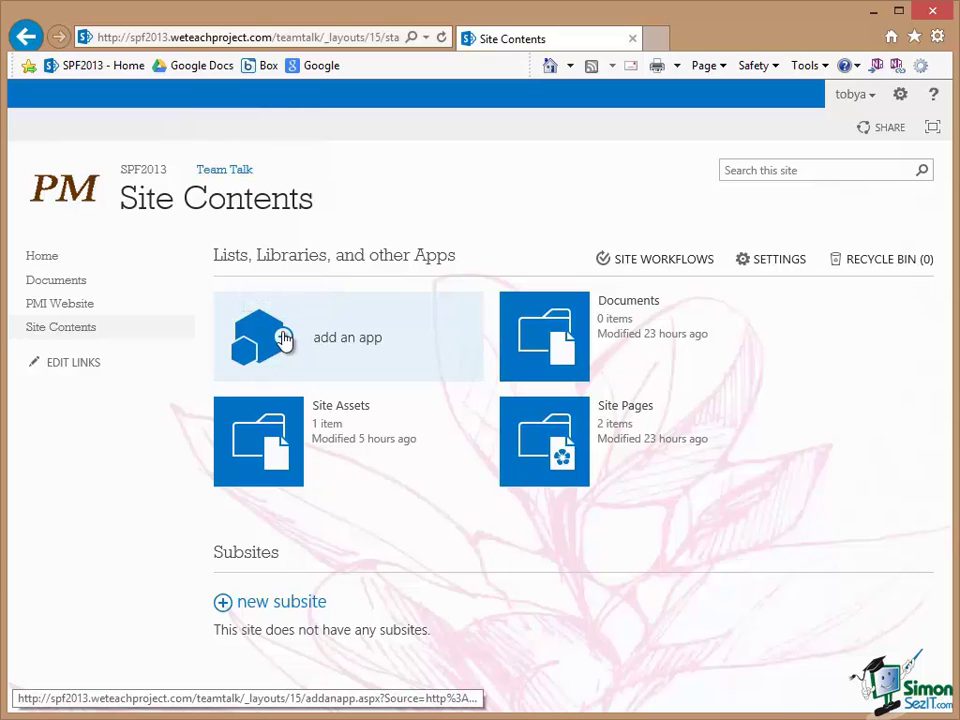
{"action": "left_click", "coordinate": [284, 340]}
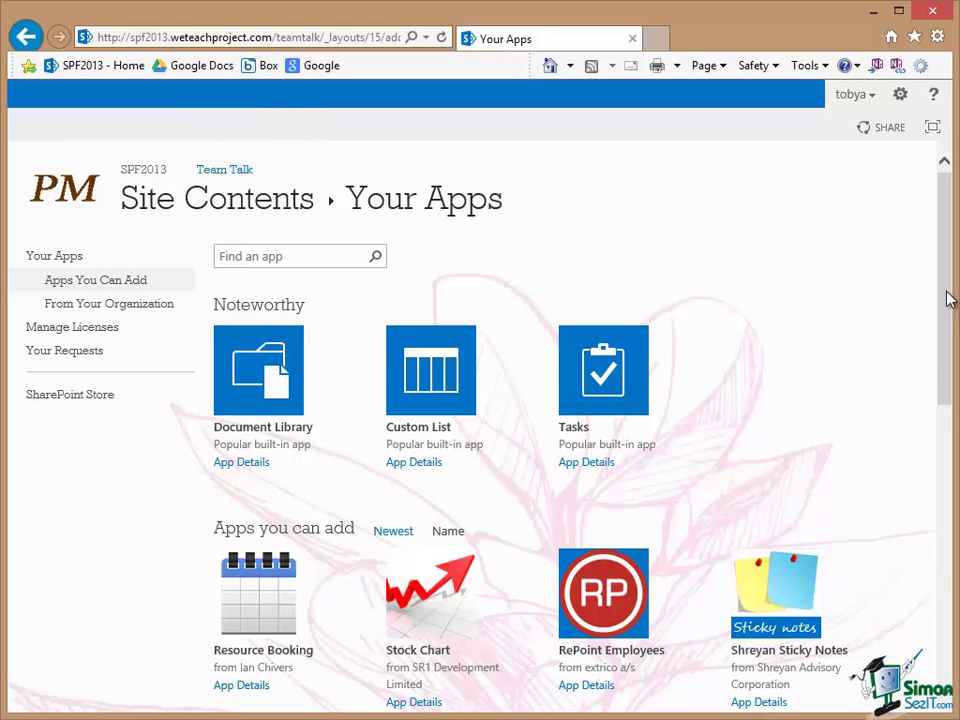
{"action": "left_click_drag", "start_coordinate": [948, 285], "coordinate": [948, 560]}
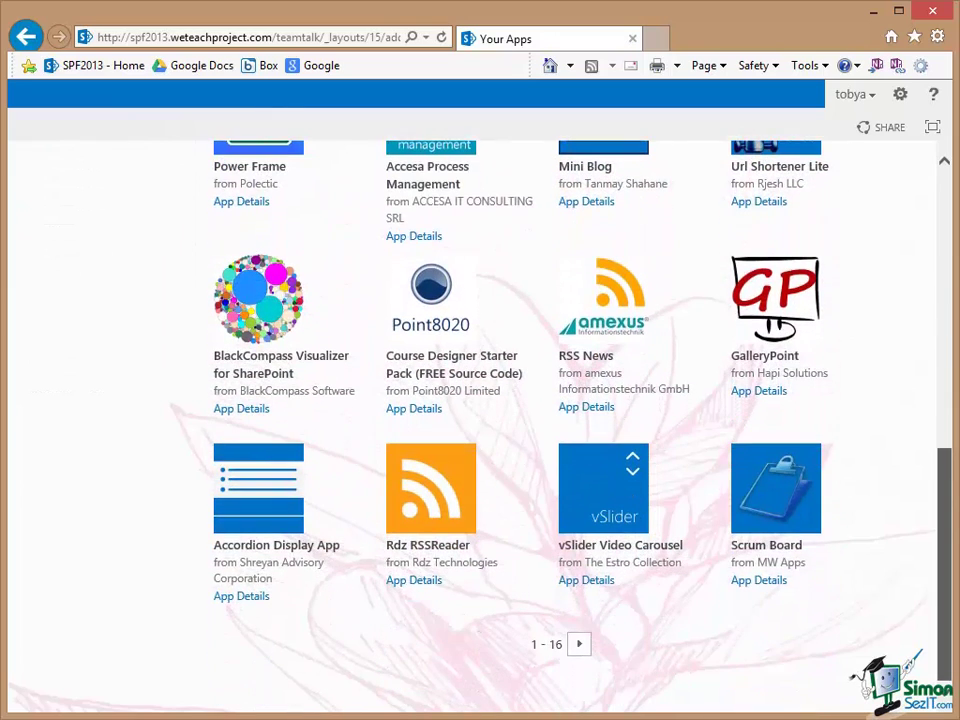
{"action": "left_click", "coordinate": [582, 645]}
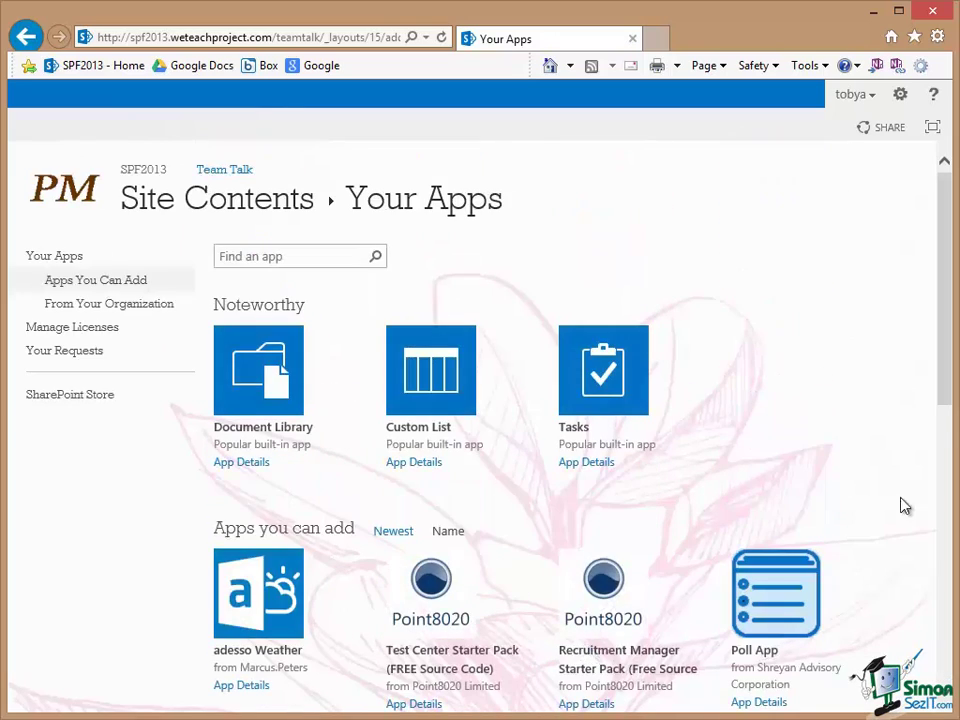
{"action": "left_click_drag", "start_coordinate": [943, 306], "coordinate": [952, 655]}
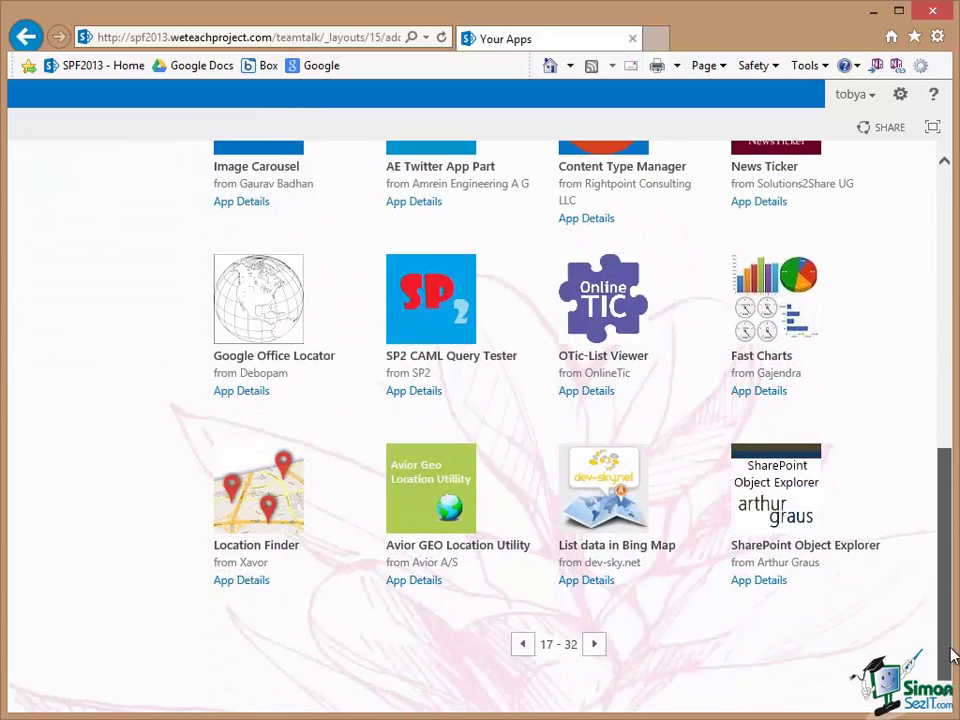
{"action": "left_click", "coordinate": [592, 647]}
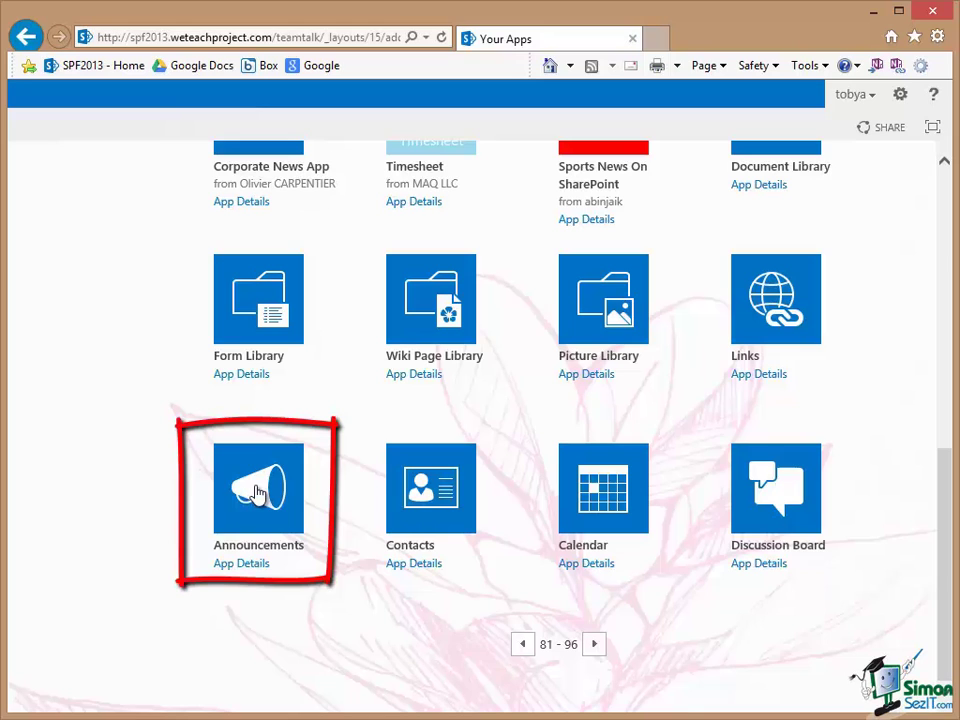
{"action": "left_click", "coordinate": [256, 490]}
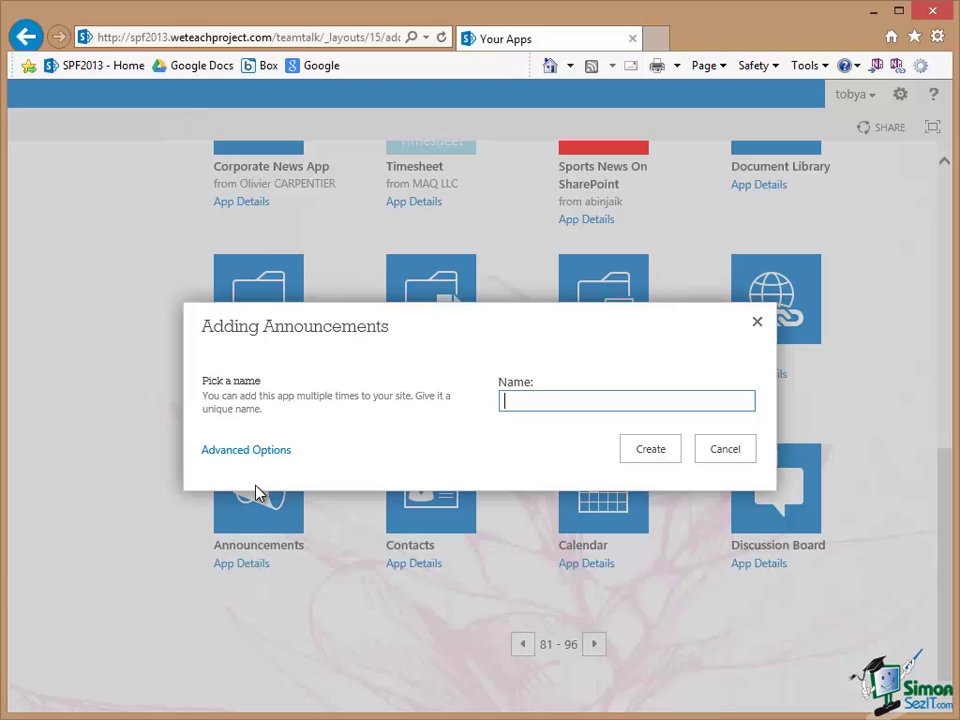
{"action": "type", "text": "Team News"}
{"action": "left_click", "coordinate": [647, 450]}
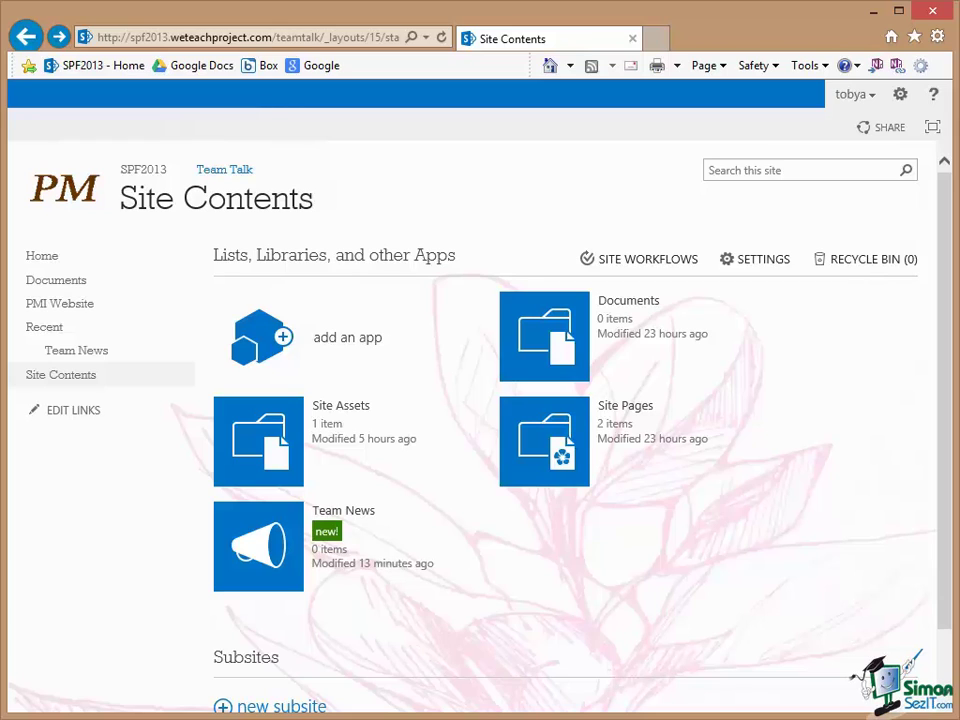
Create a Team News announcement titled "Team Talk is now live!" with body text encouraging team members to look at the new Team Talk site
{"action": "left_click", "coordinate": [260, 545]}
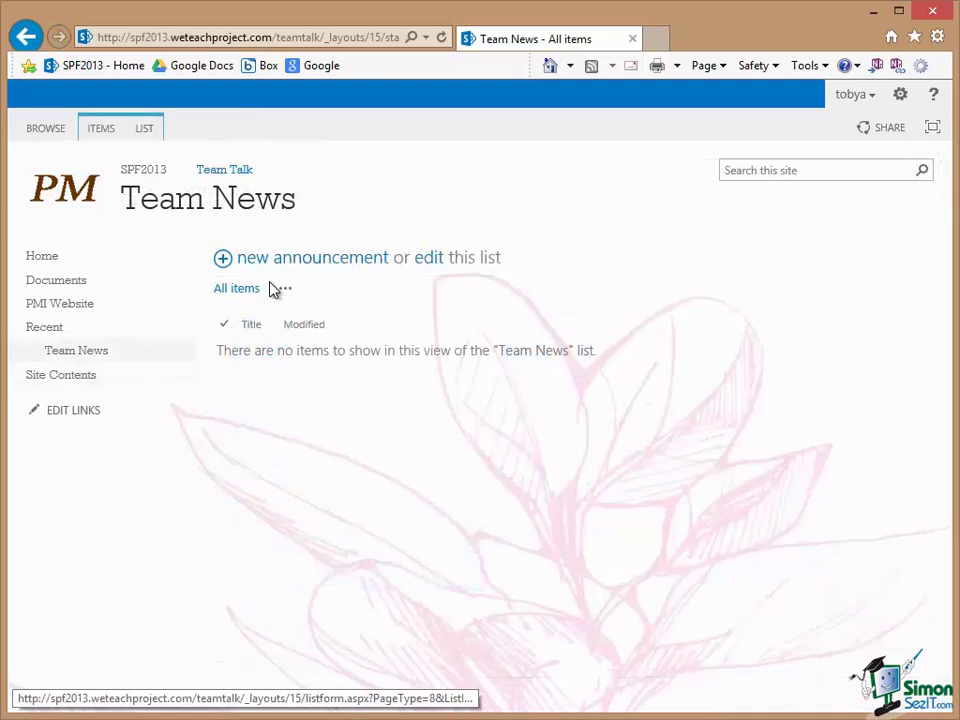
{"action": "left_click", "coordinate": [223, 259]}
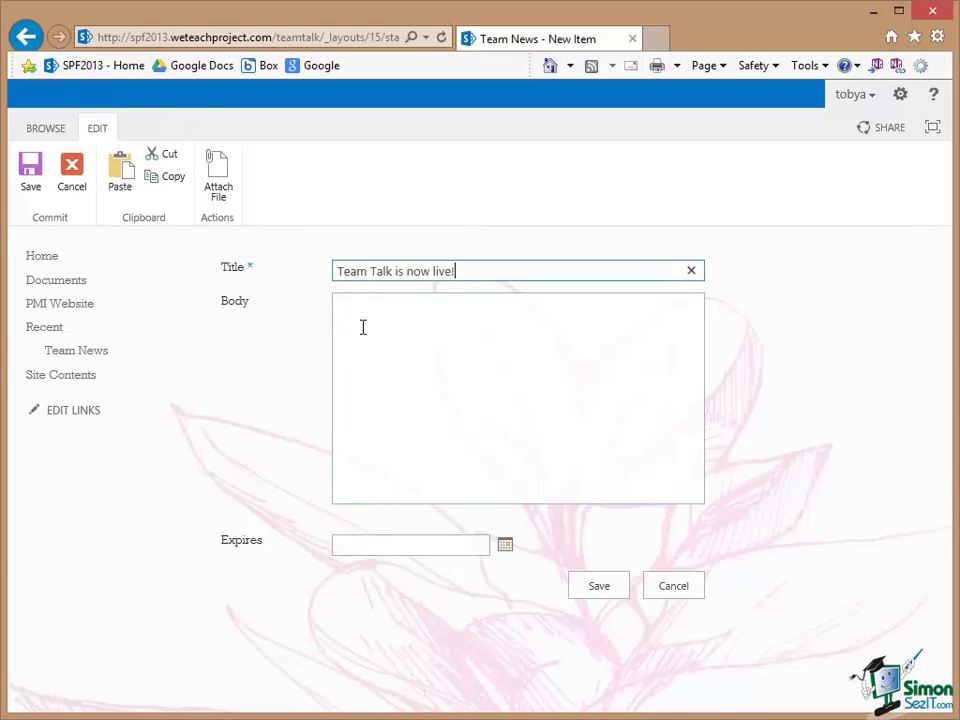
{"action": "left_click", "coordinate": [358, 320]}
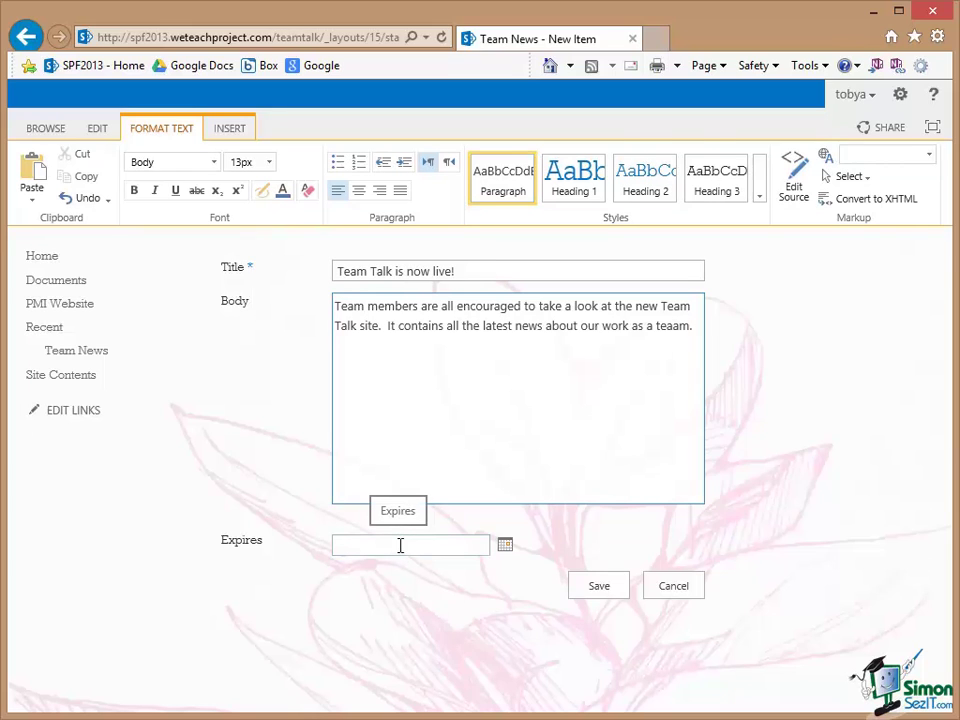
Set the announcement's expiry date to 2/28/2014 and save the announcement
{"action": "left_click", "coordinate": [505, 549]}
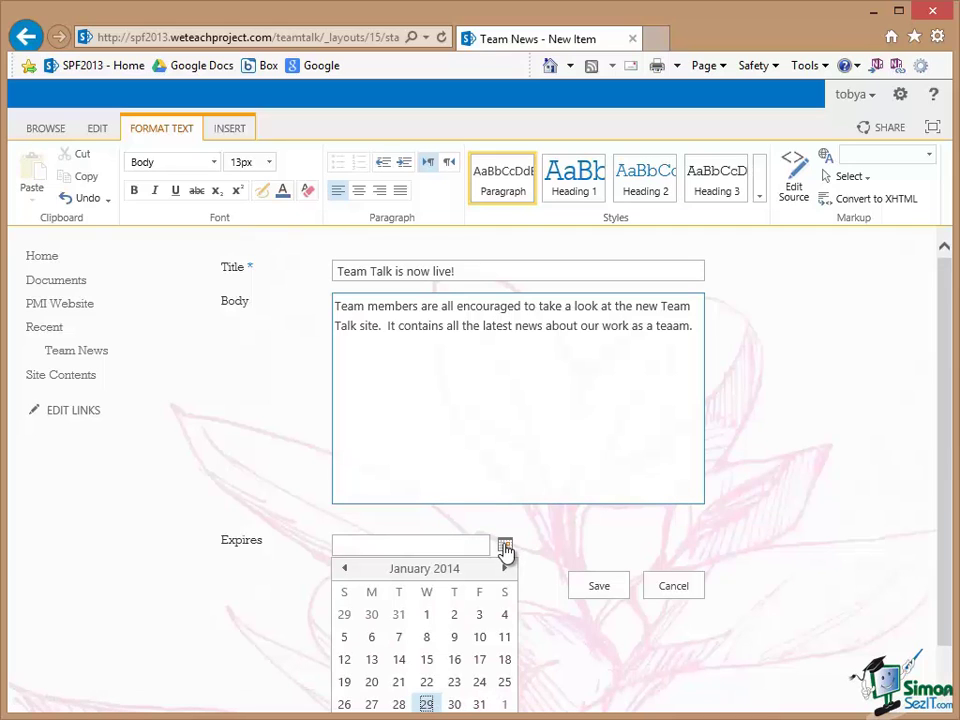
{"action": "left_click", "coordinate": [505, 569]}
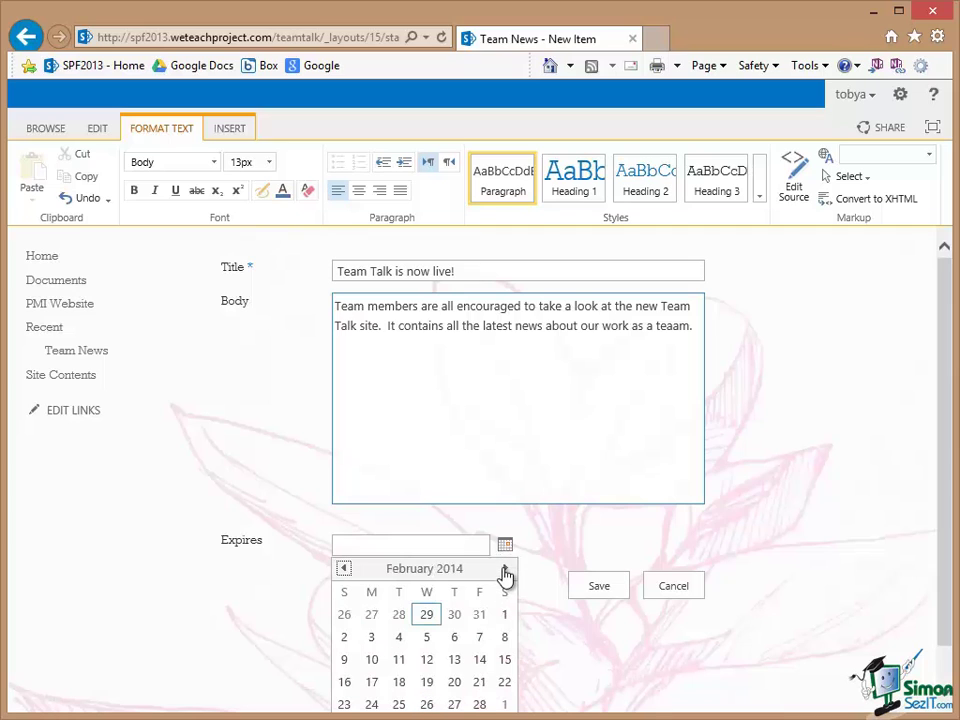
{"action": "left_click", "coordinate": [479, 704]}
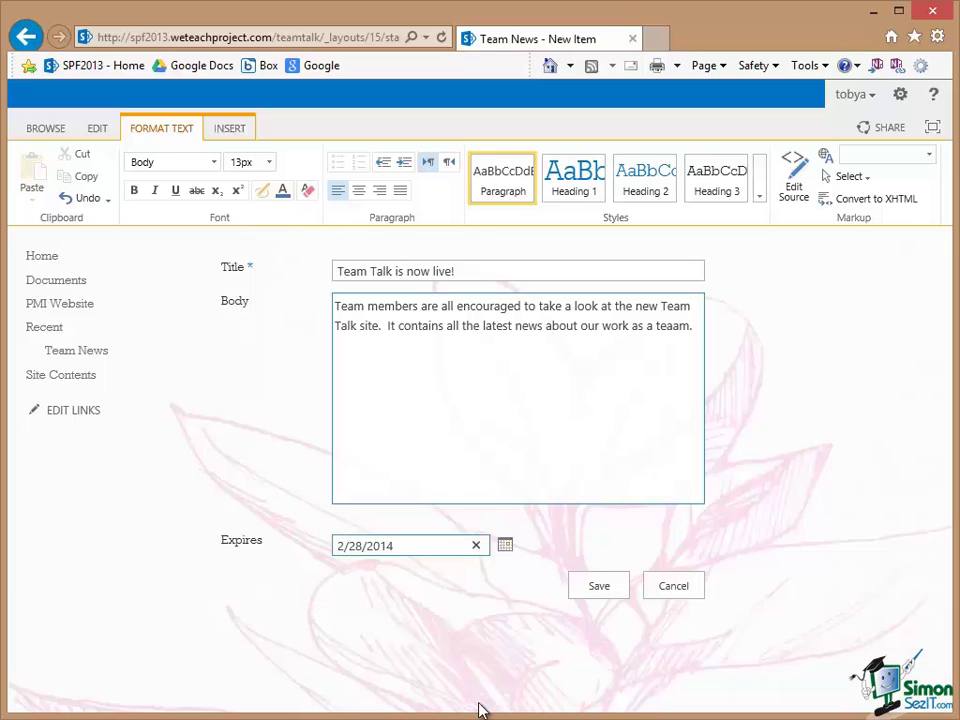
{"action": "left_click", "coordinate": [599, 588]}
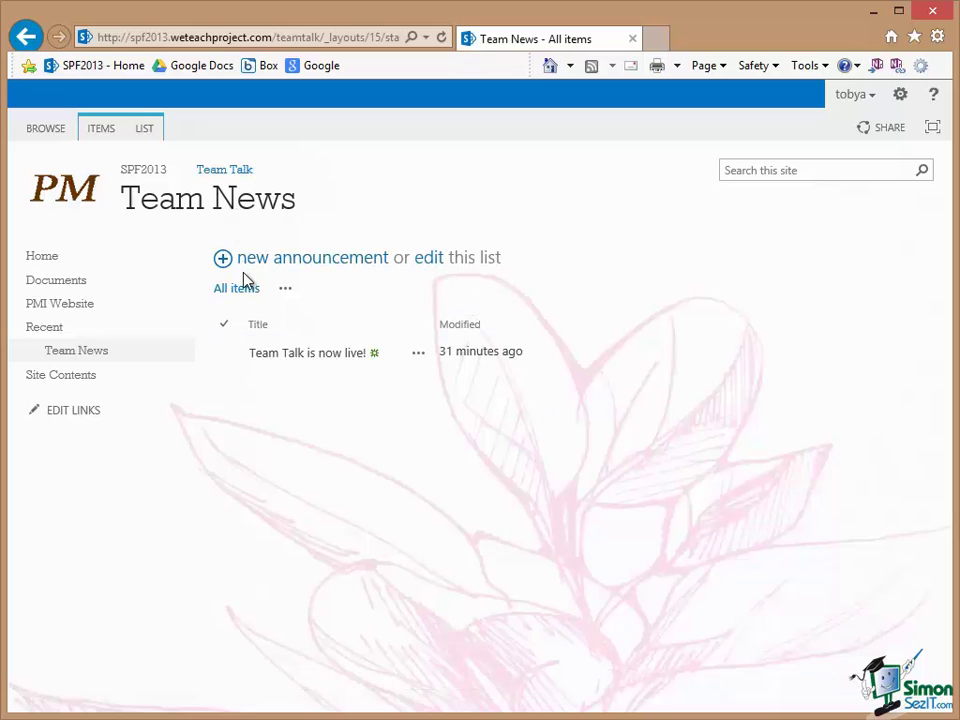
Review the list and item commands of Team News, and open the "Team Talk is now live!" announcement for editing
{"action": "left_click", "coordinate": [145, 130]}
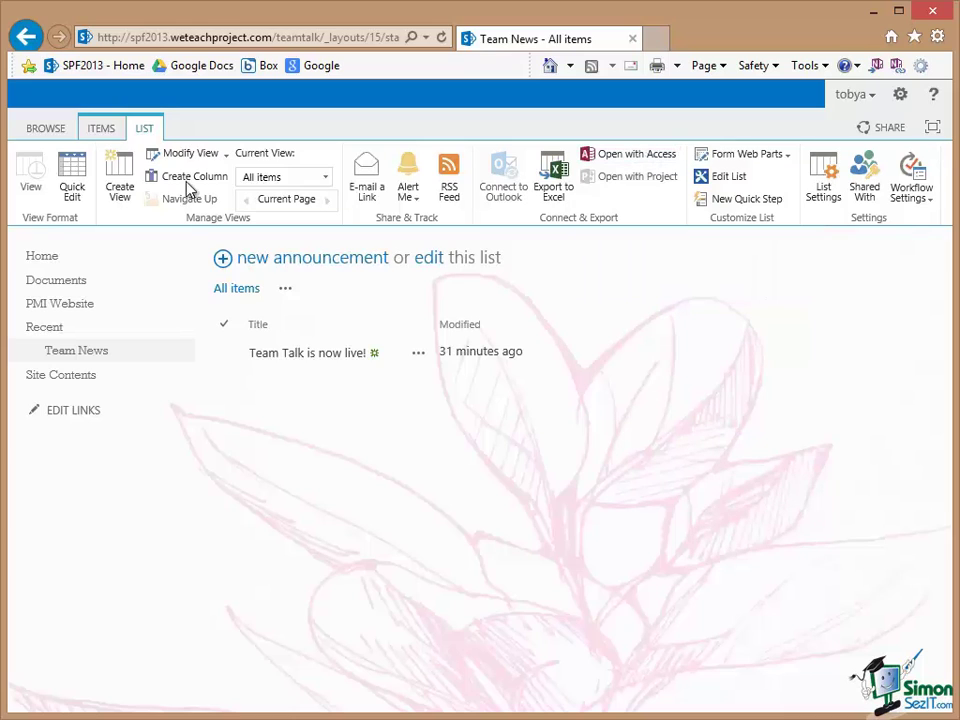
{"action": "left_click", "coordinate": [100, 130]}
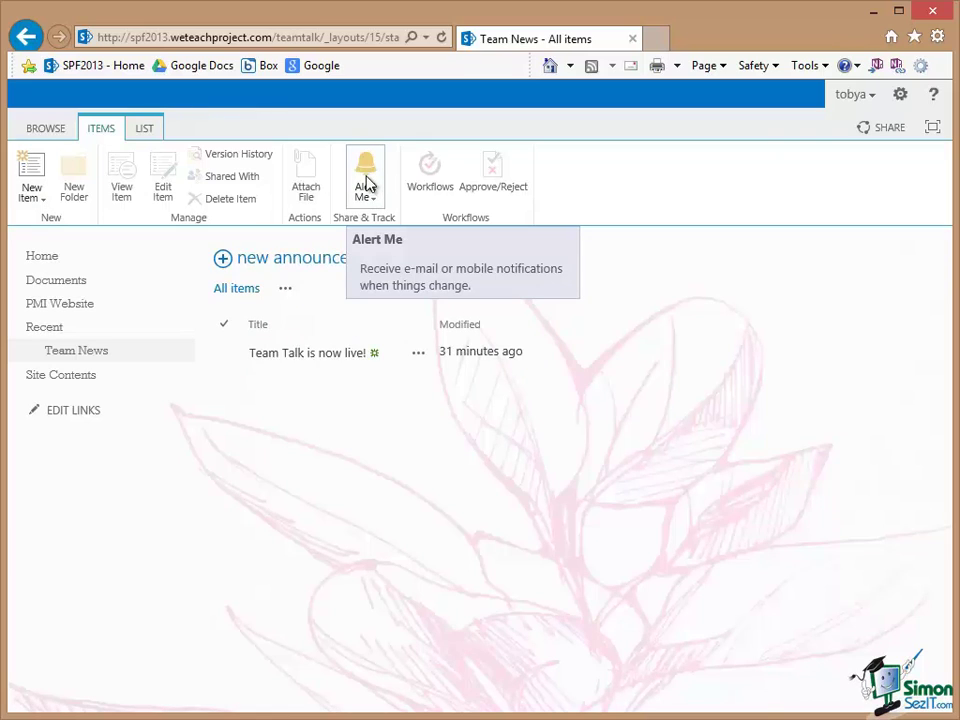
{"action": "left_click", "coordinate": [303, 354]}
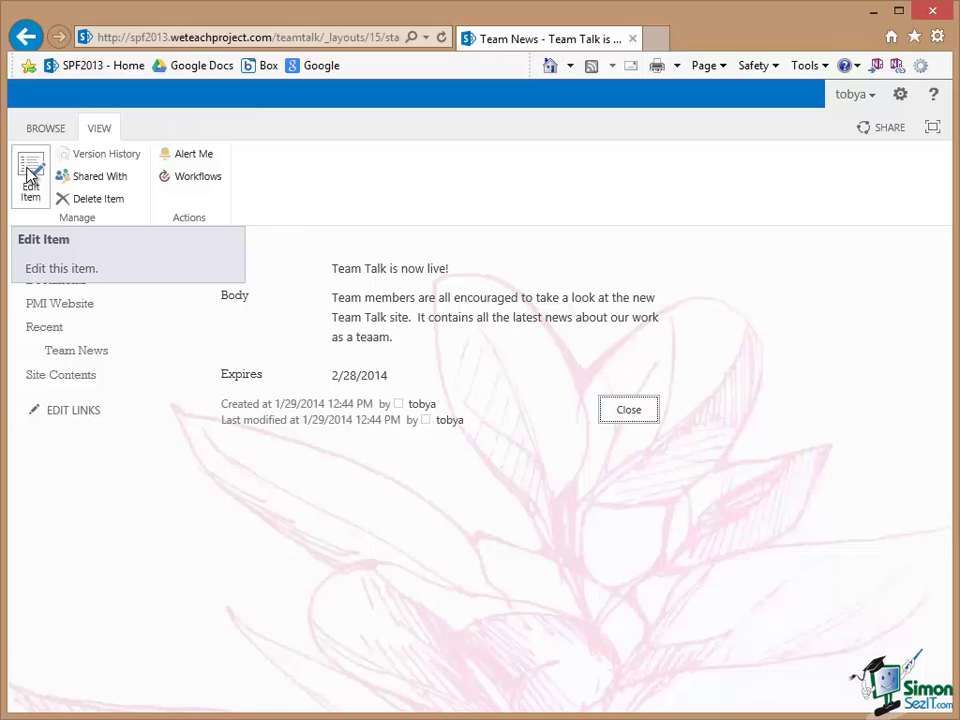
{"action": "left_click", "coordinate": [30, 176]}
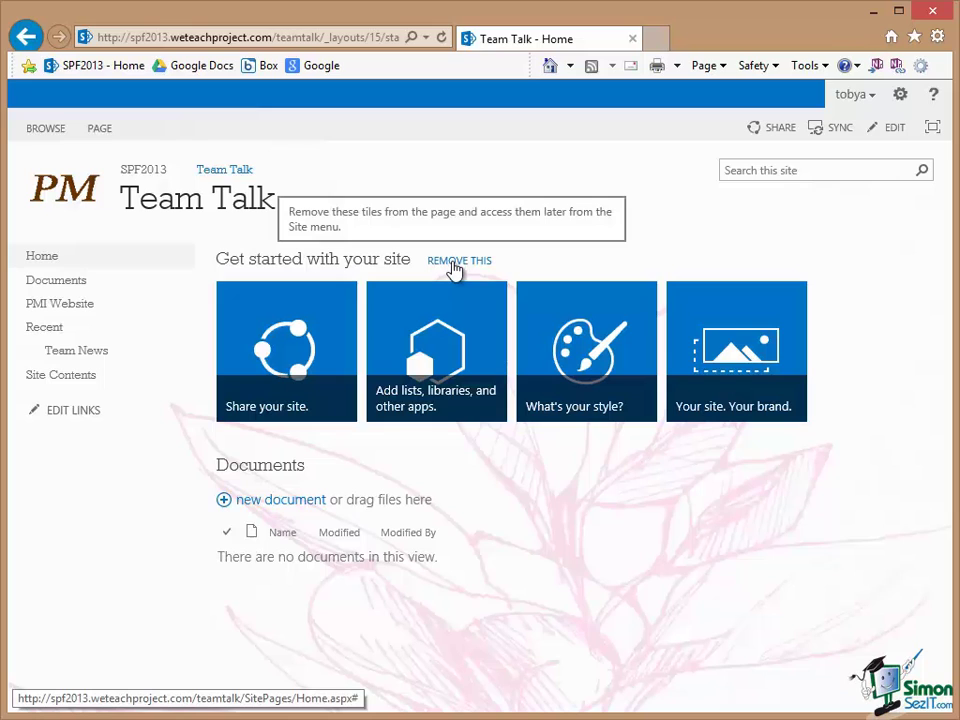
Remove the "Get started with your site" tiles from the Team Talk home page
{"action": "left_click", "coordinate": [453, 262]}
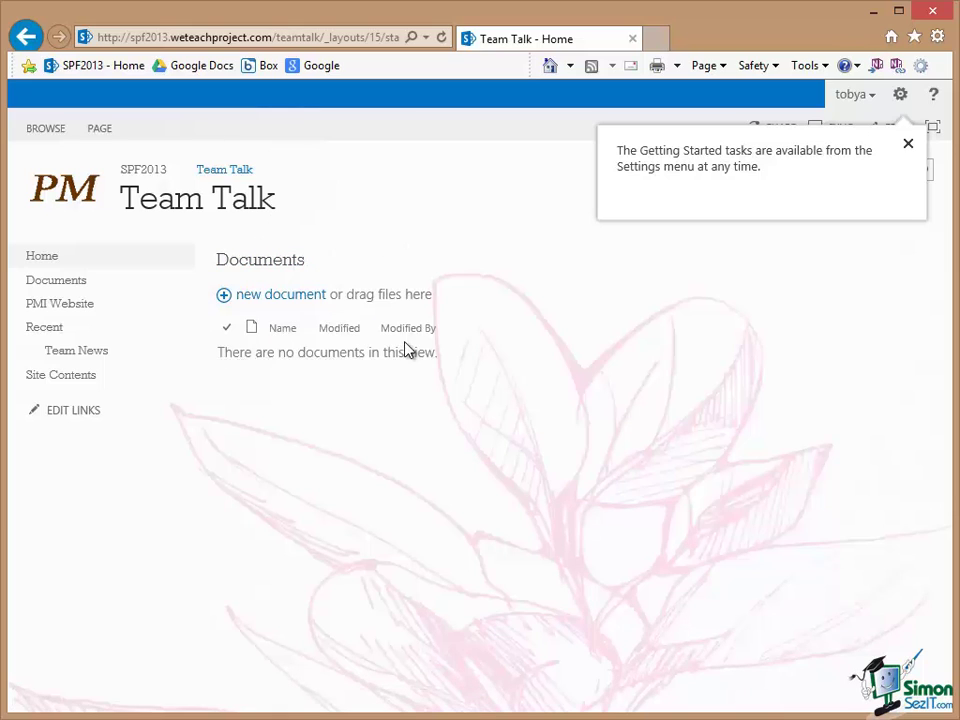
Examine the Site Assets, Documents and Site Pages libraries listed in the site contents, and check the subsites section
{"action": "left_click", "coordinate": [58, 380]}
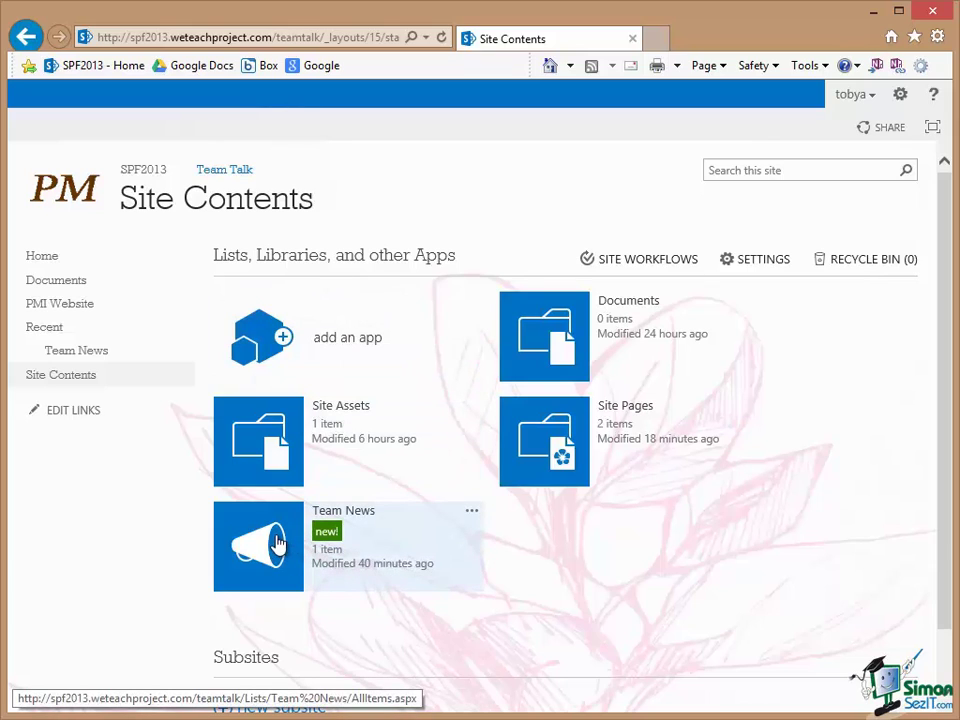
{"action": "left_click", "coordinate": [268, 438]}
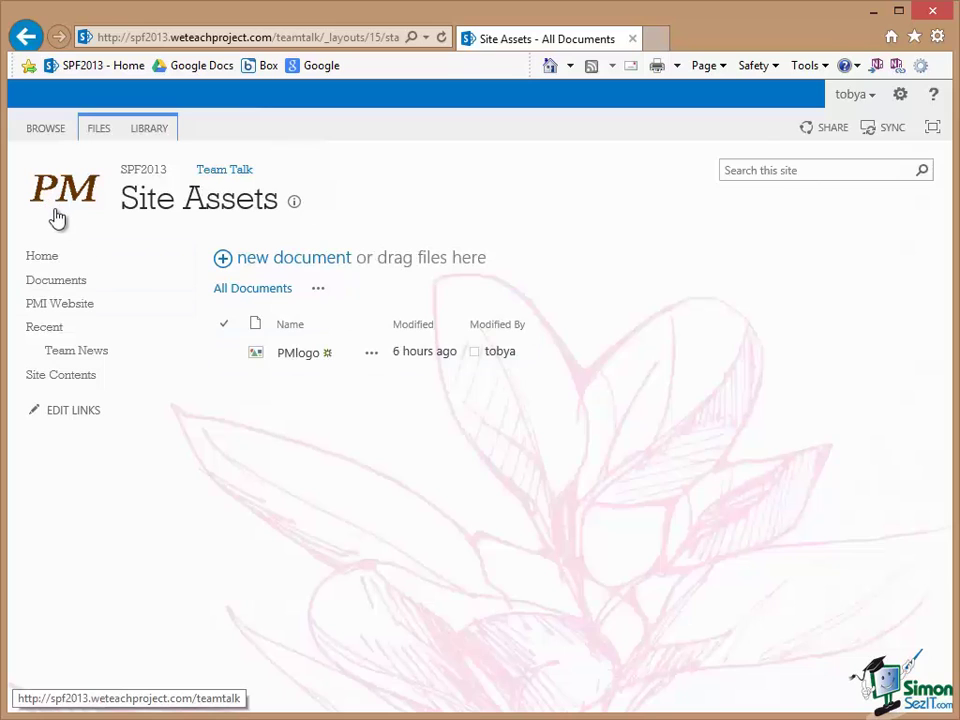
{"action": "left_click", "coordinate": [24, 37]}
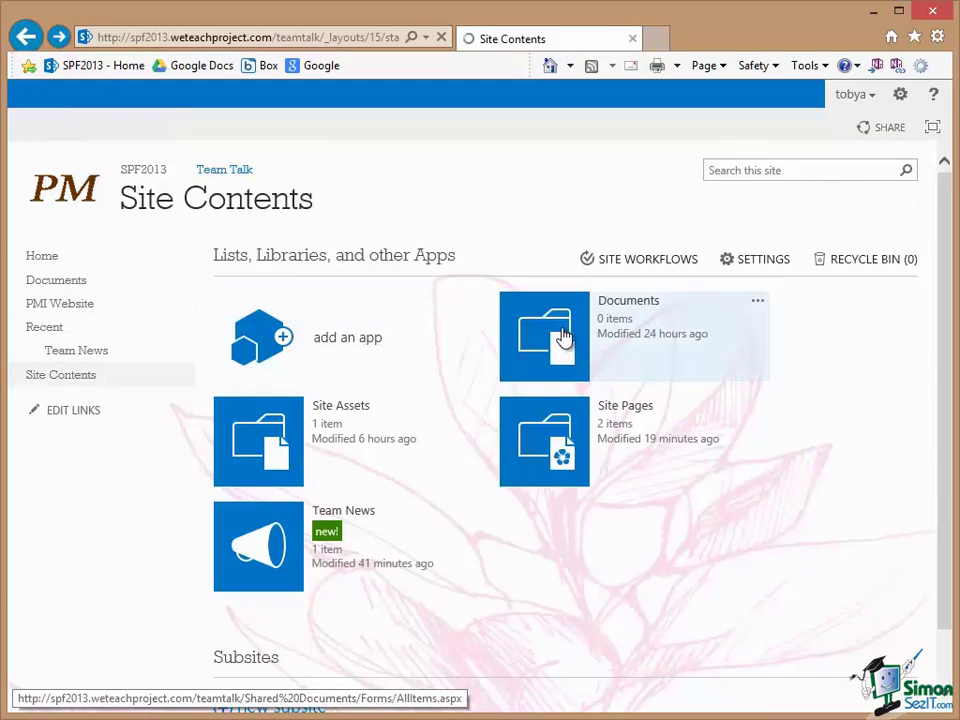
{"action": "left_click", "coordinate": [563, 338]}
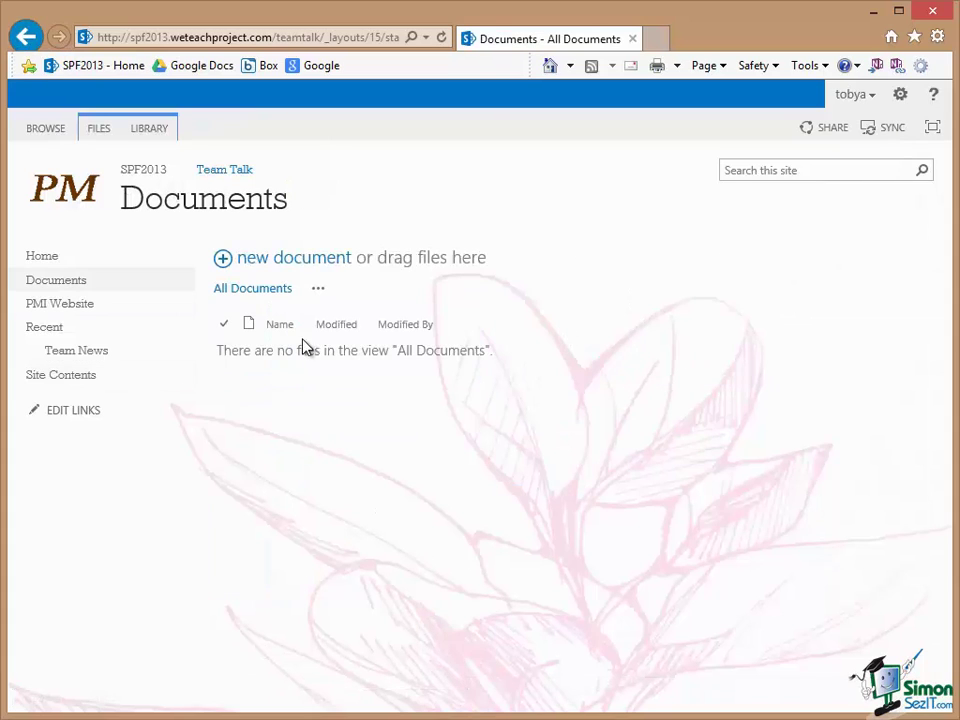
{"action": "left_click", "coordinate": [27, 38]}
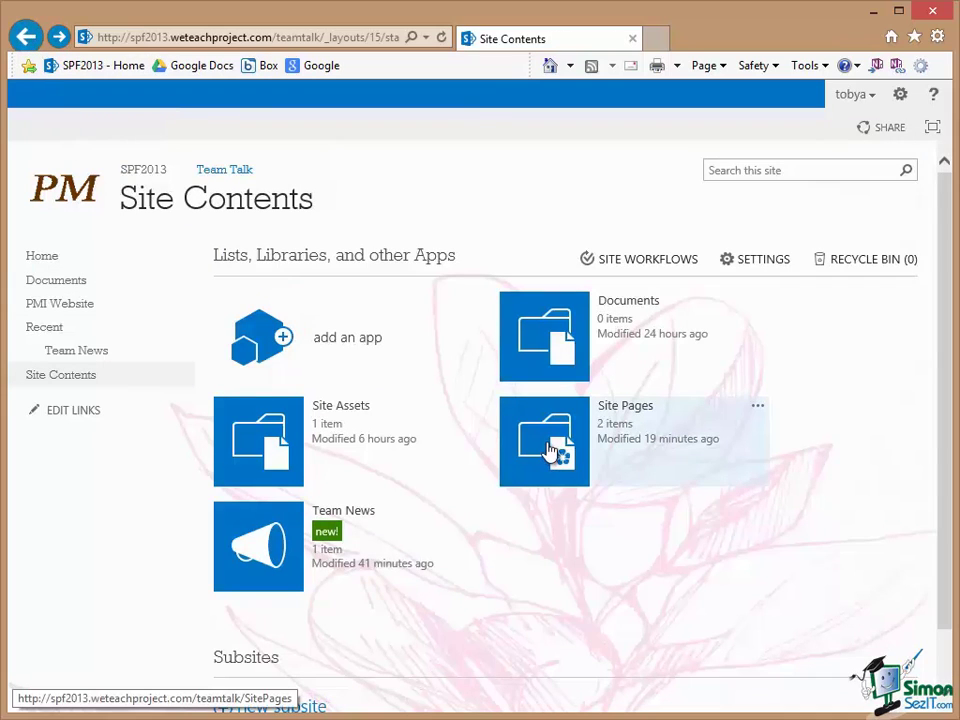
{"action": "left_click", "coordinate": [549, 452]}
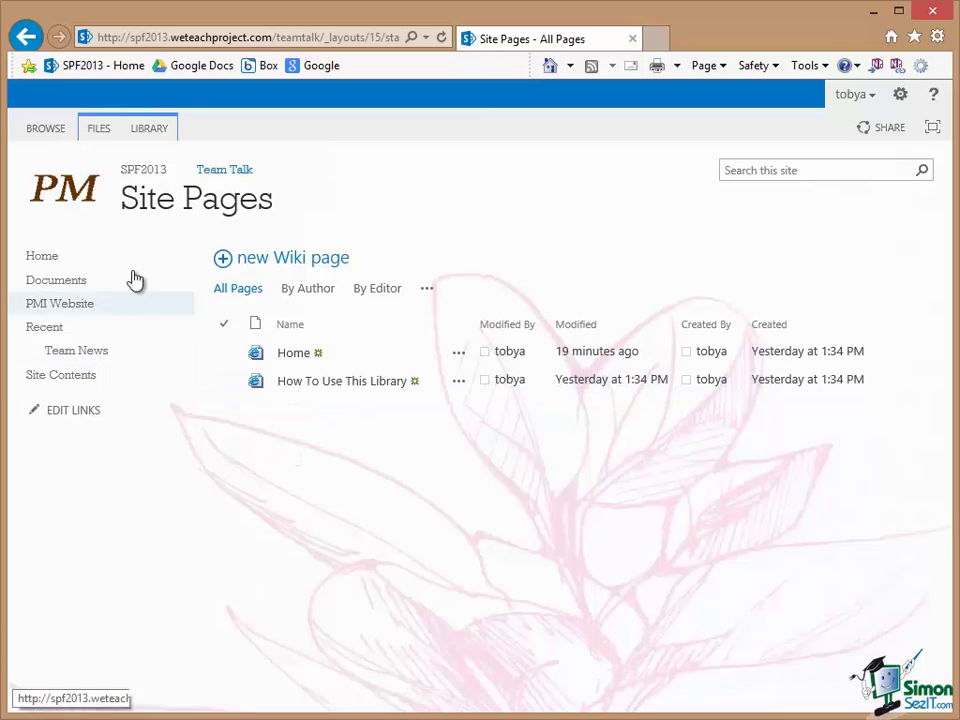
{"action": "left_click", "coordinate": [27, 37]}
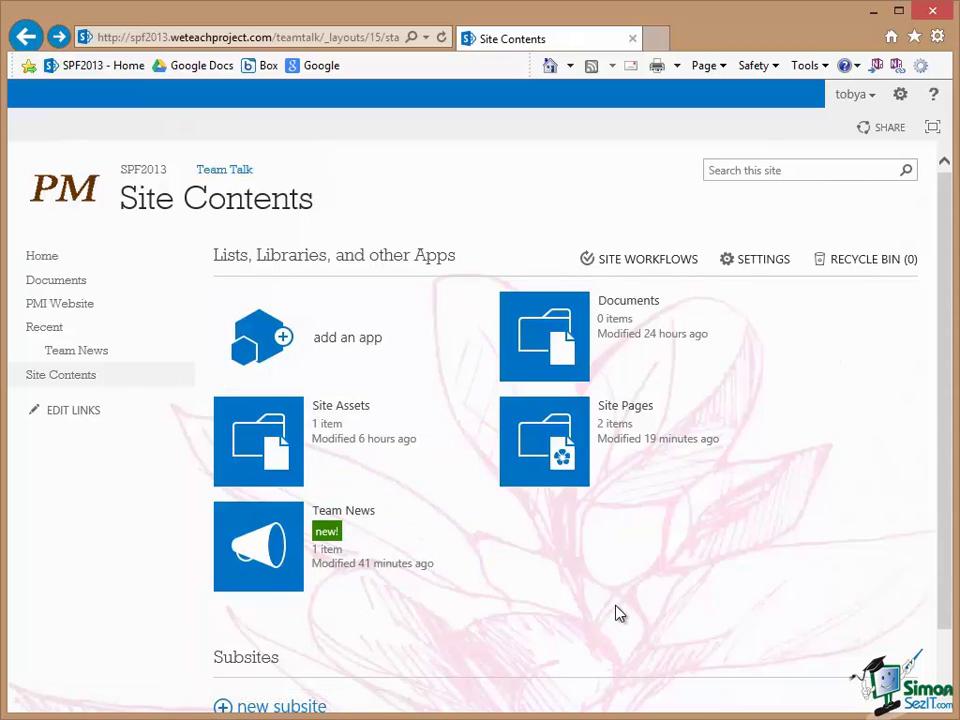
{"action": "left_click_drag", "start_coordinate": [945, 557], "coordinate": [940, 650]}
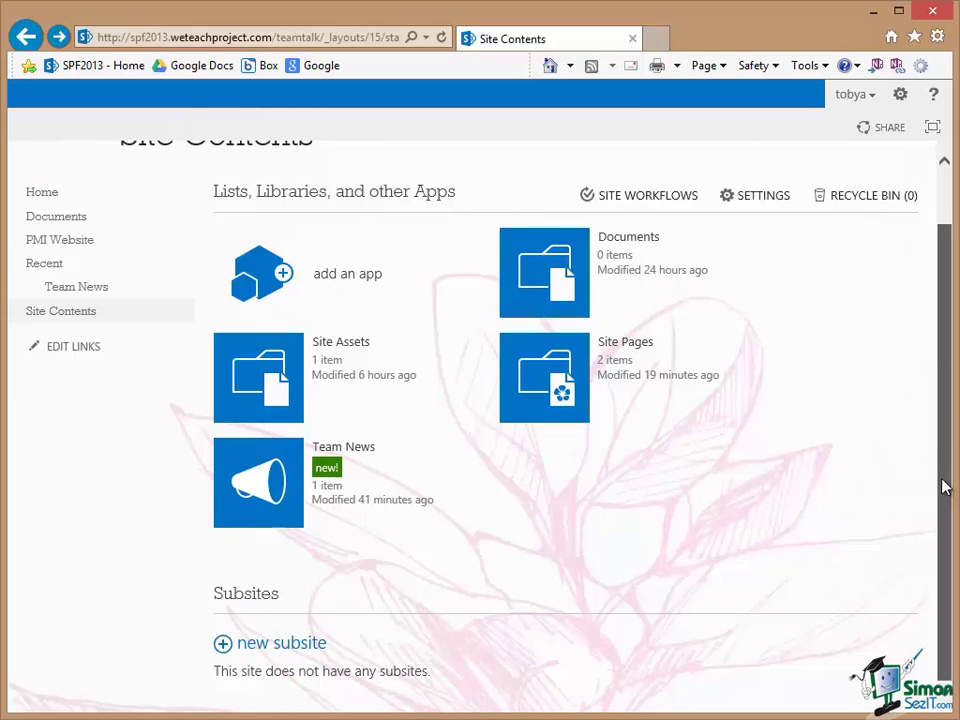
{"action": "left_click_drag", "start_coordinate": [945, 483], "coordinate": [939, 381]}
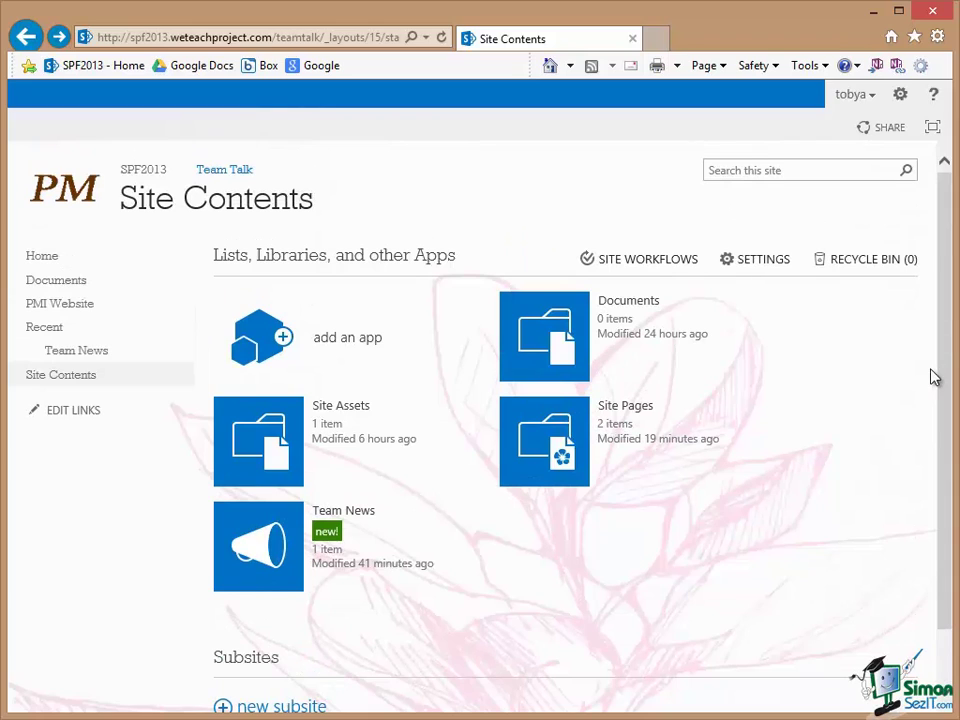
Open the Team Talk home page for editing and place the insertion point above the Documents library
{"action": "left_click", "coordinate": [44, 263]}
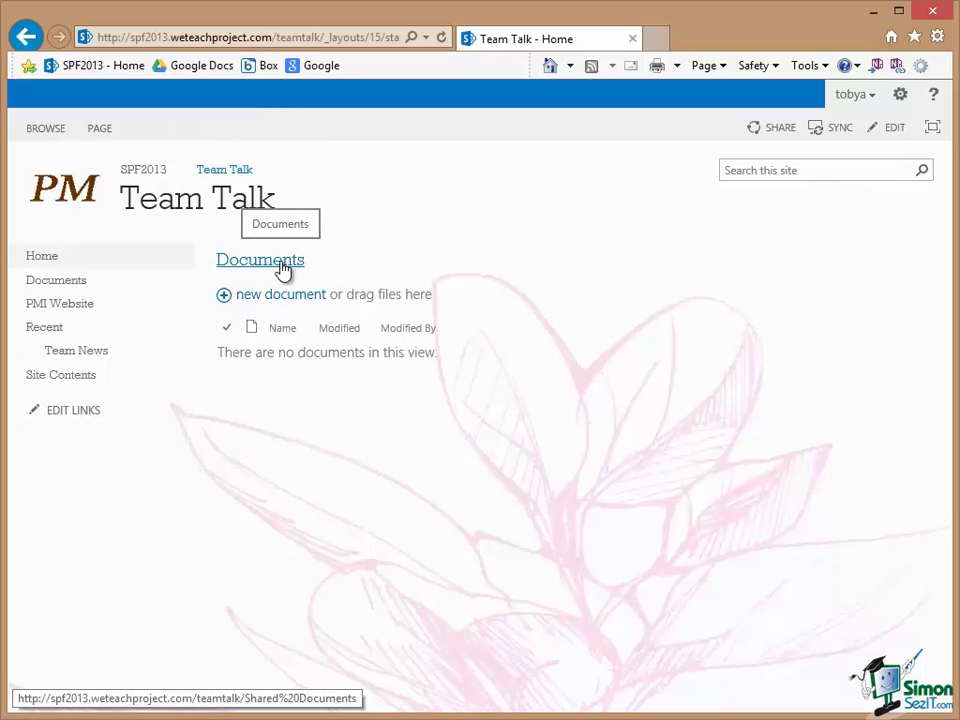
{"action": "left_click", "coordinate": [99, 130]}
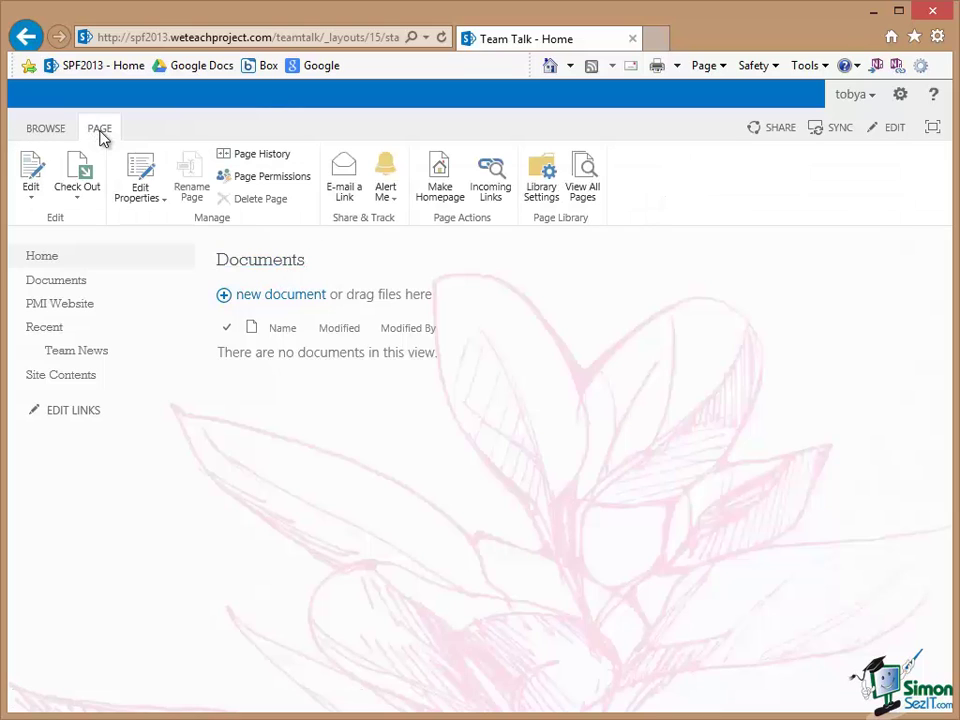
{"action": "left_click", "coordinate": [28, 178]}
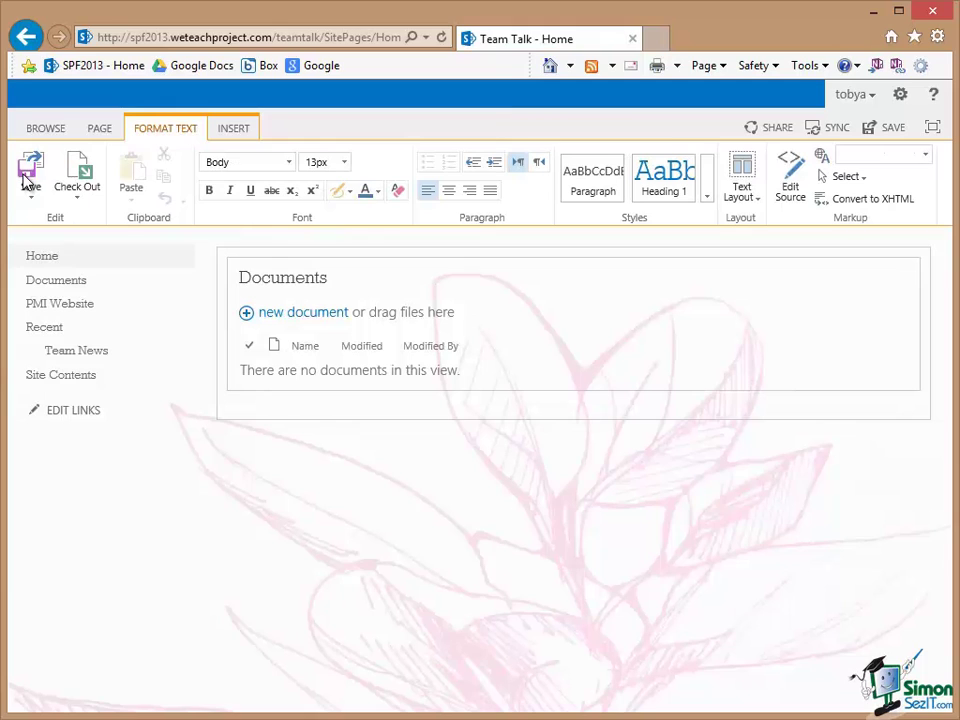
{"action": "left_click", "coordinate": [272, 279]}
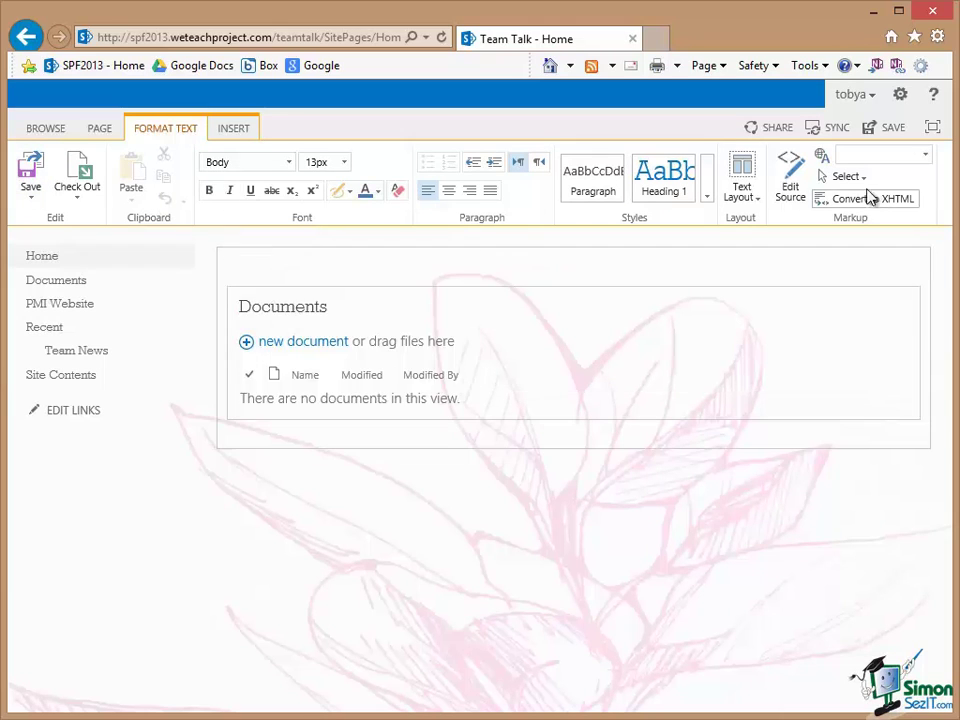
Examine the web parts available for insertion in the Blog, Content Rollup and Forms categories
{"action": "left_click", "coordinate": [232, 130]}
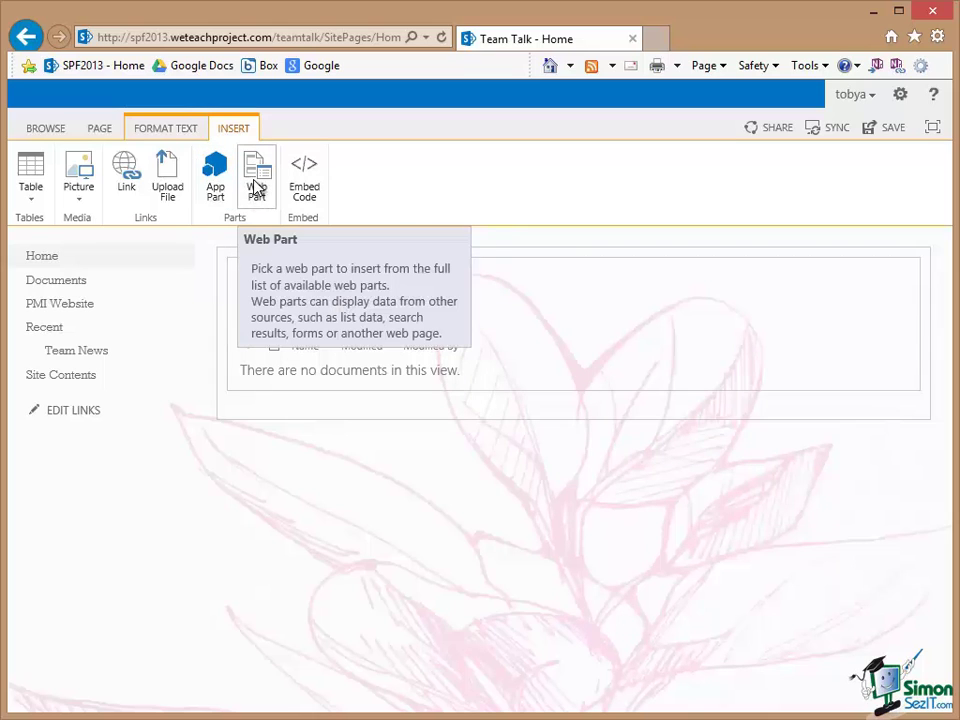
{"action": "left_click", "coordinate": [257, 188]}
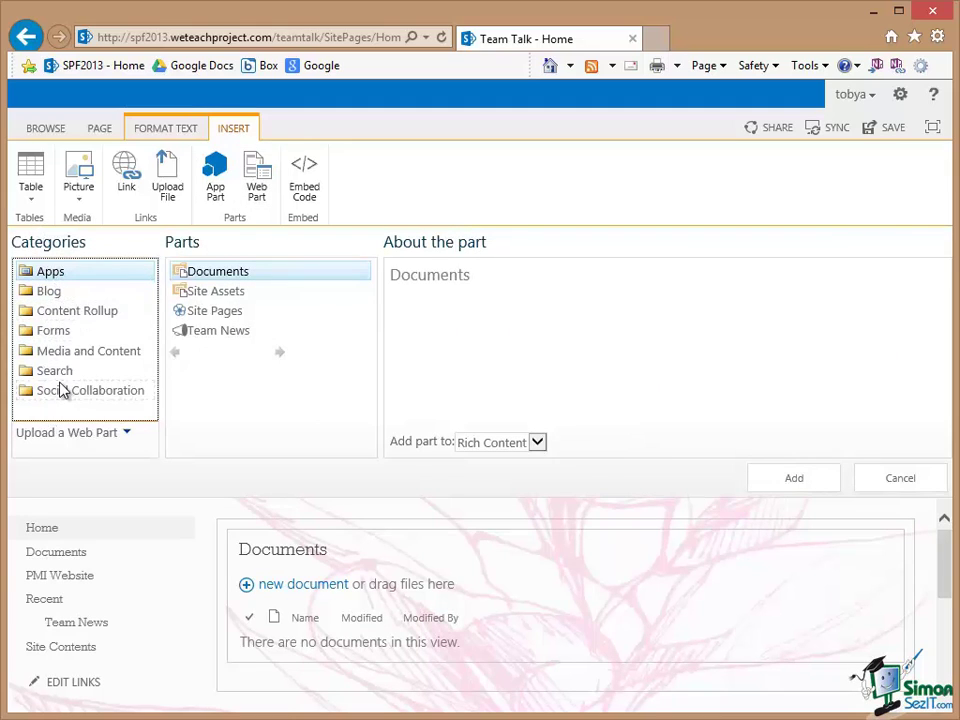
{"action": "left_click", "coordinate": [55, 294]}
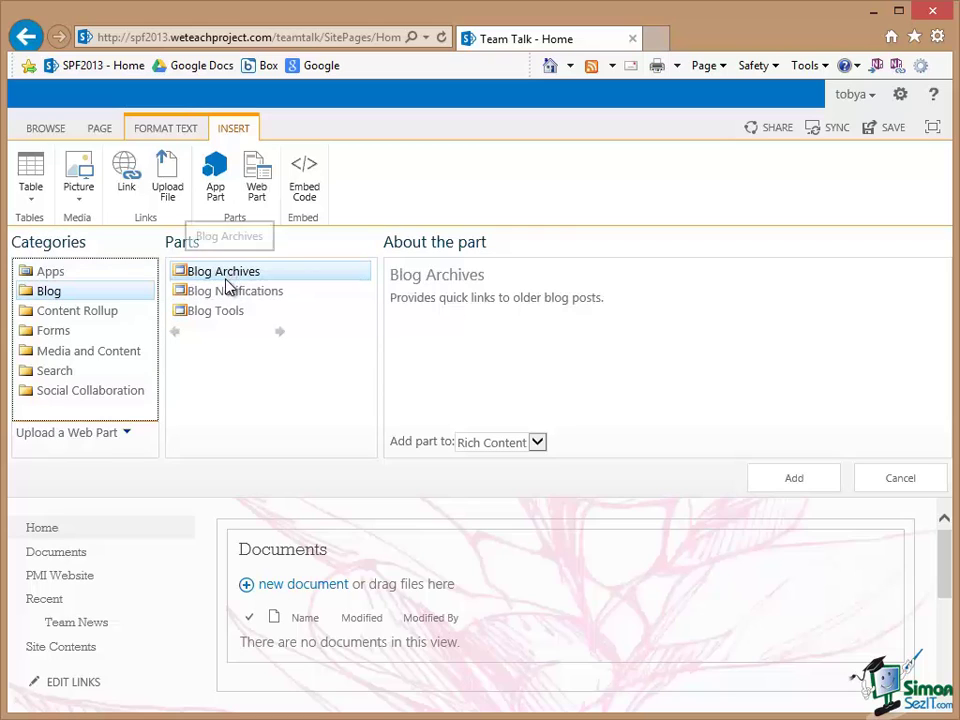
{"action": "left_click", "coordinate": [93, 315]}
{"action": "left_click", "coordinate": [54, 336]}
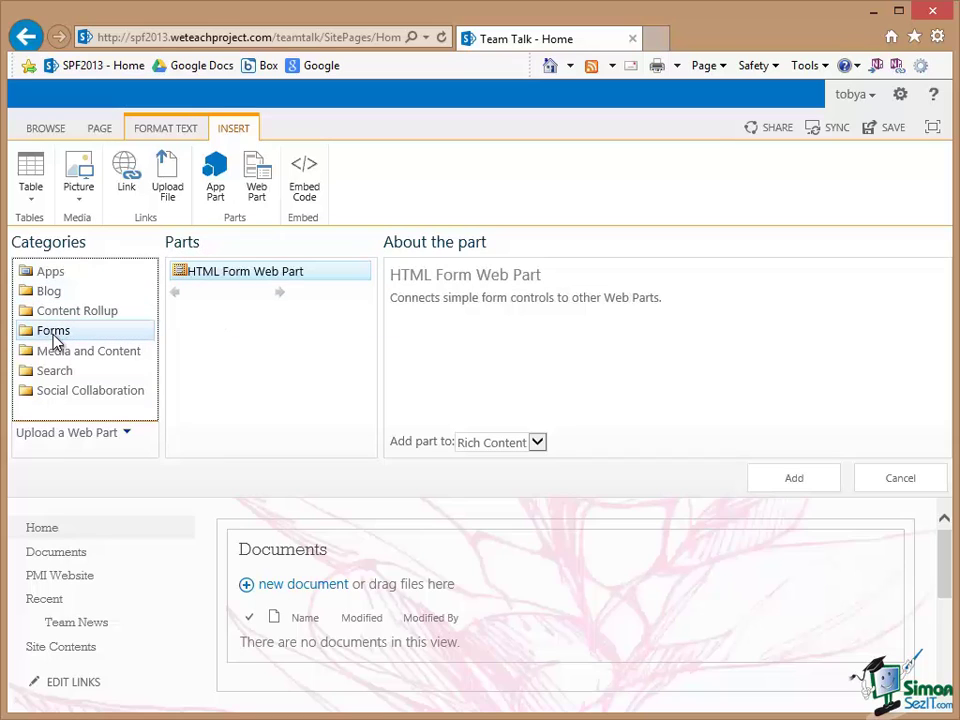
Insert the Team News app part above Documents on the Team Talk home page and save the page changes
{"action": "left_click", "coordinate": [213, 183]}
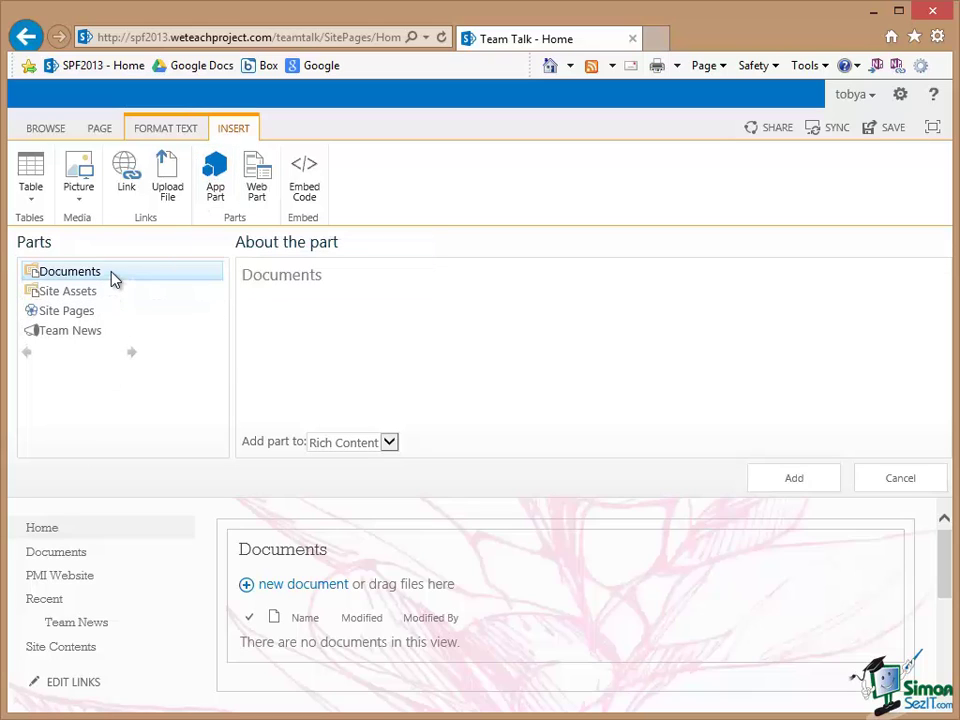
{"action": "left_click", "coordinate": [86, 334]}
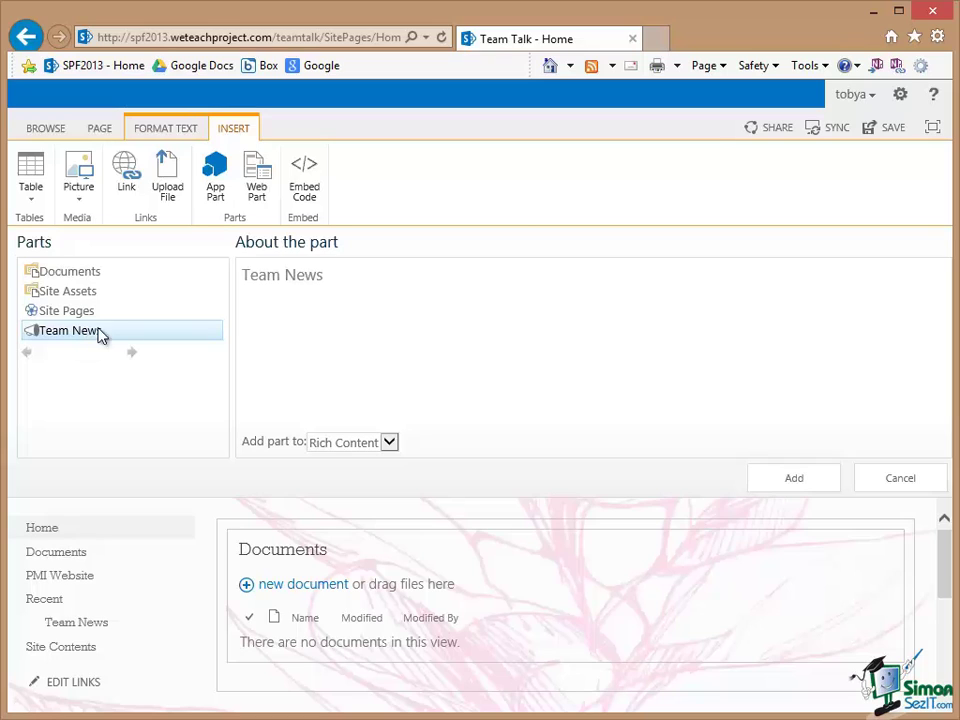
{"action": "left_click", "coordinate": [803, 486]}
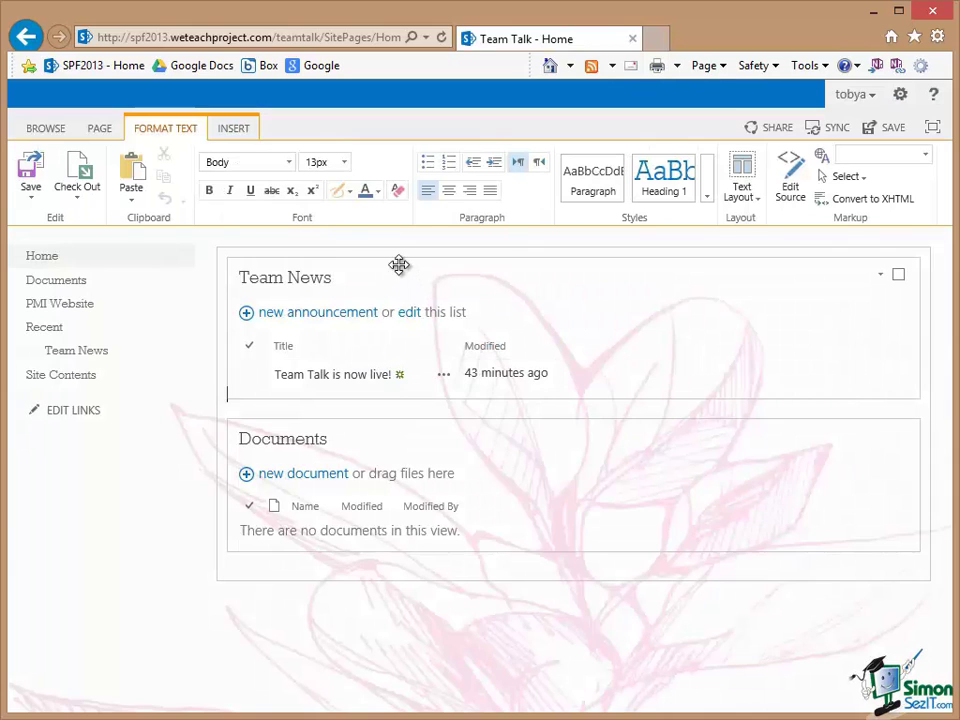
{"action": "left_click", "coordinate": [354, 408]}
{"action": "left_click", "coordinate": [57, 258]}
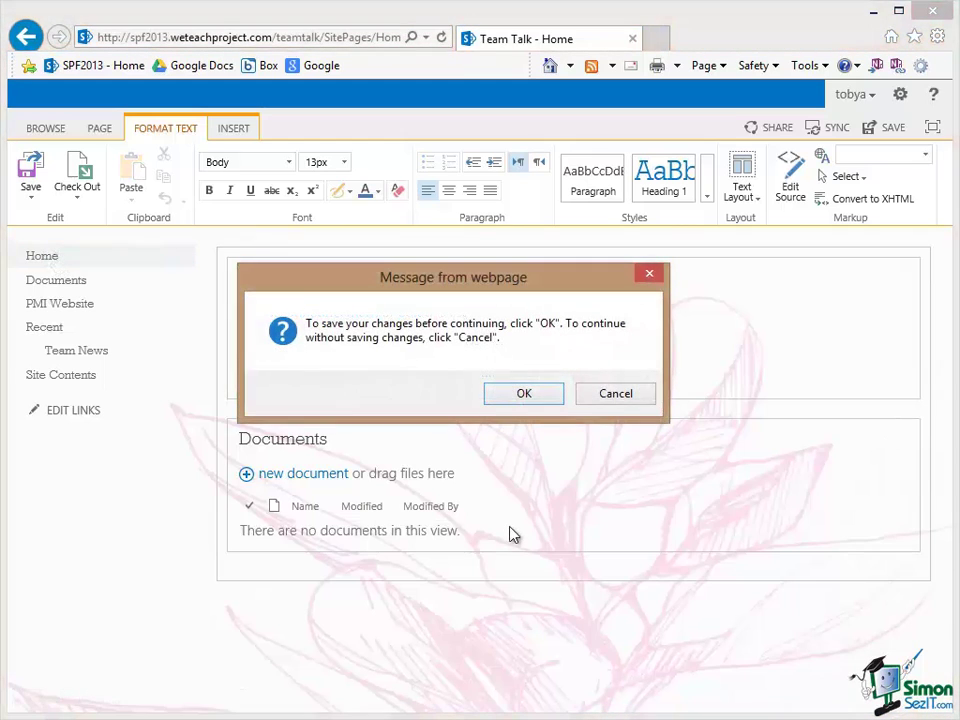
{"action": "left_click", "coordinate": [524, 396]}
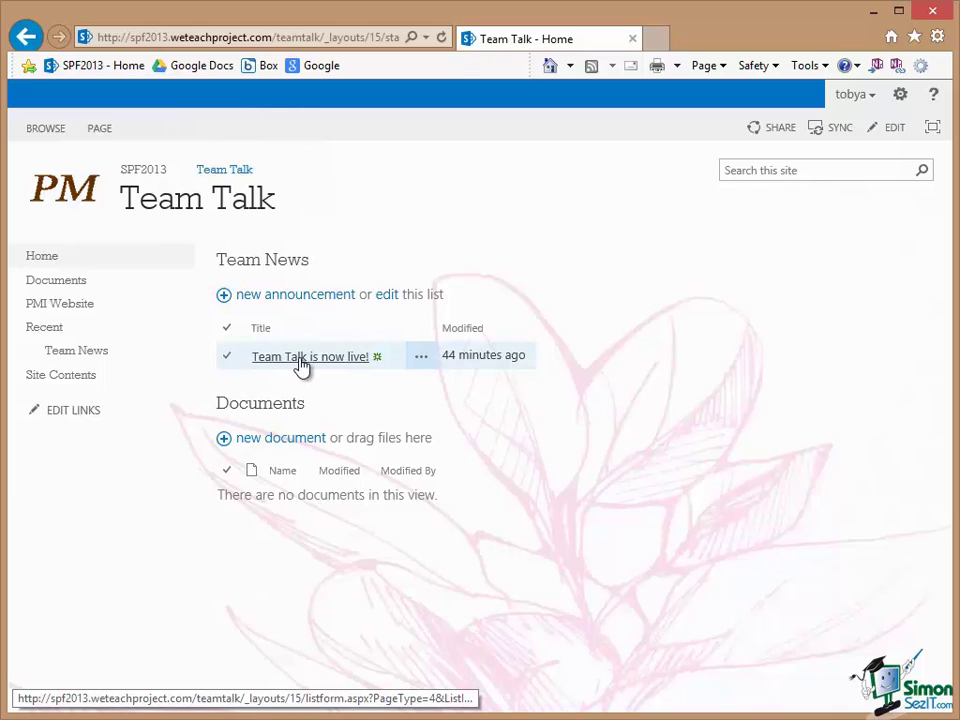
View the details of the "Team Talk is now live!" announcement from the home page, and close it
{"action": "mouse_move", "coordinate": [447, 355]}
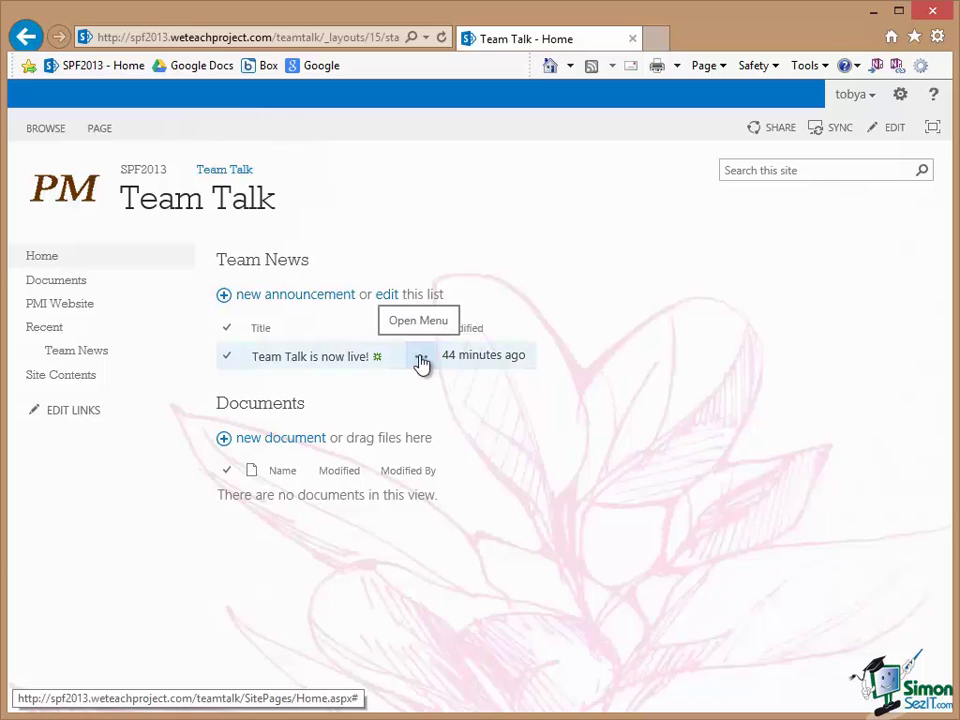
{"action": "left_click", "coordinate": [421, 360]}
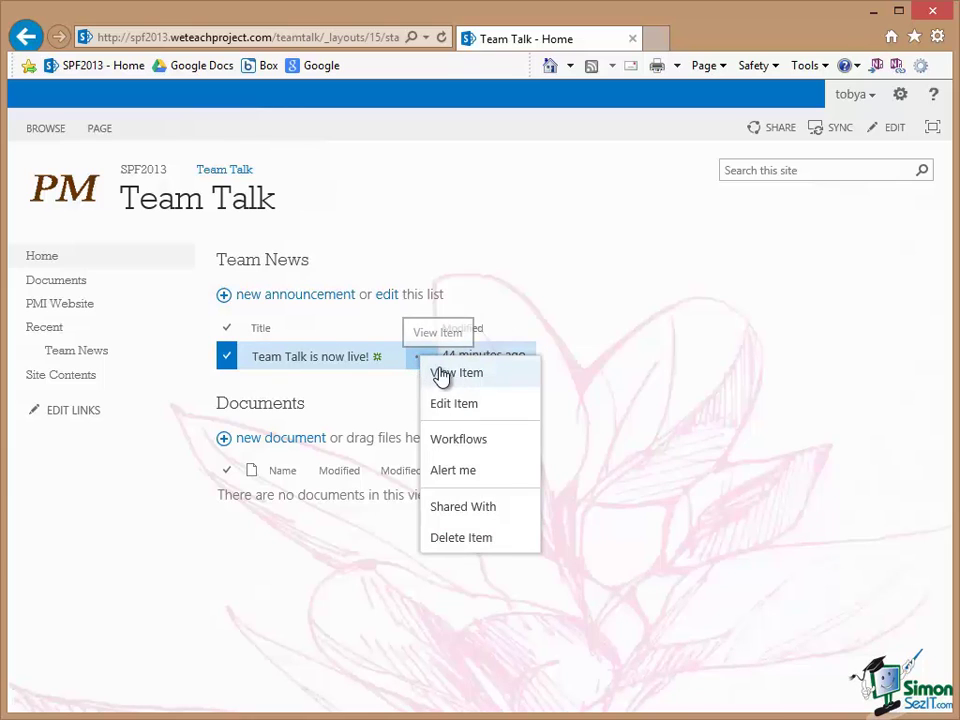
{"action": "left_click", "coordinate": [441, 374]}
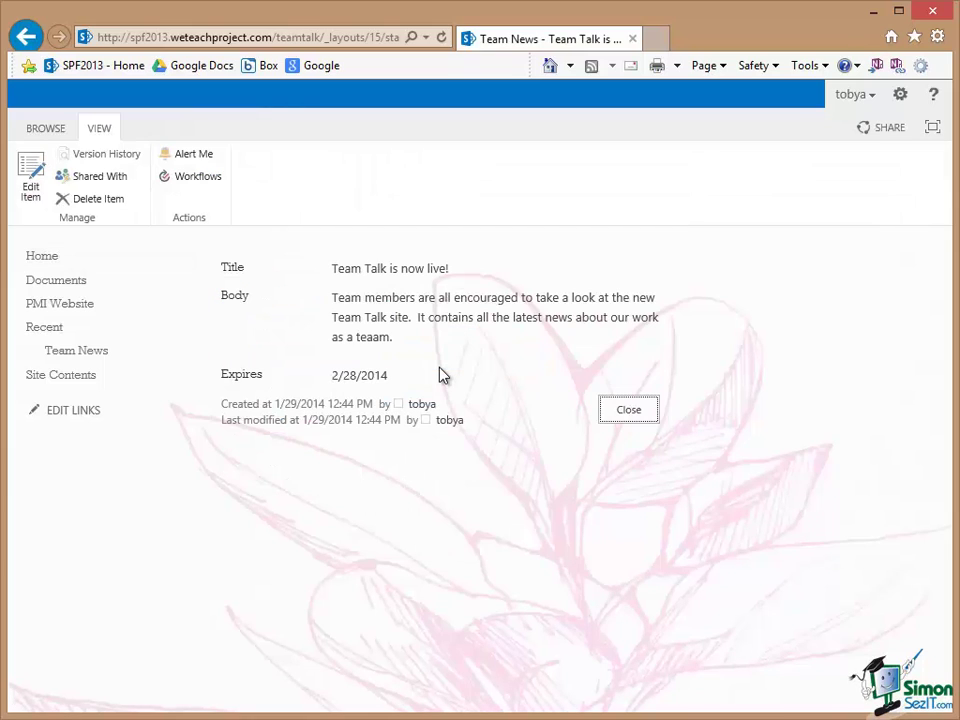
{"action": "left_click", "coordinate": [627, 411]}
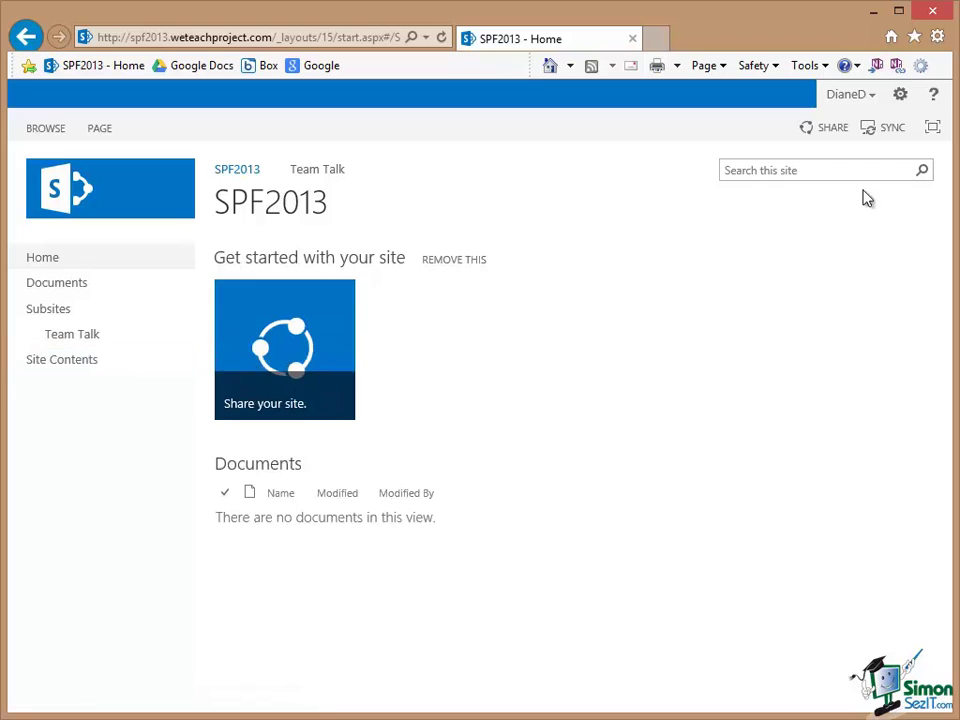
Check the SPF2013 site contents as the second user, and view the "Team Talk is now live!" announcement on the Team Talk site
{"action": "left_click", "coordinate": [901, 95]}
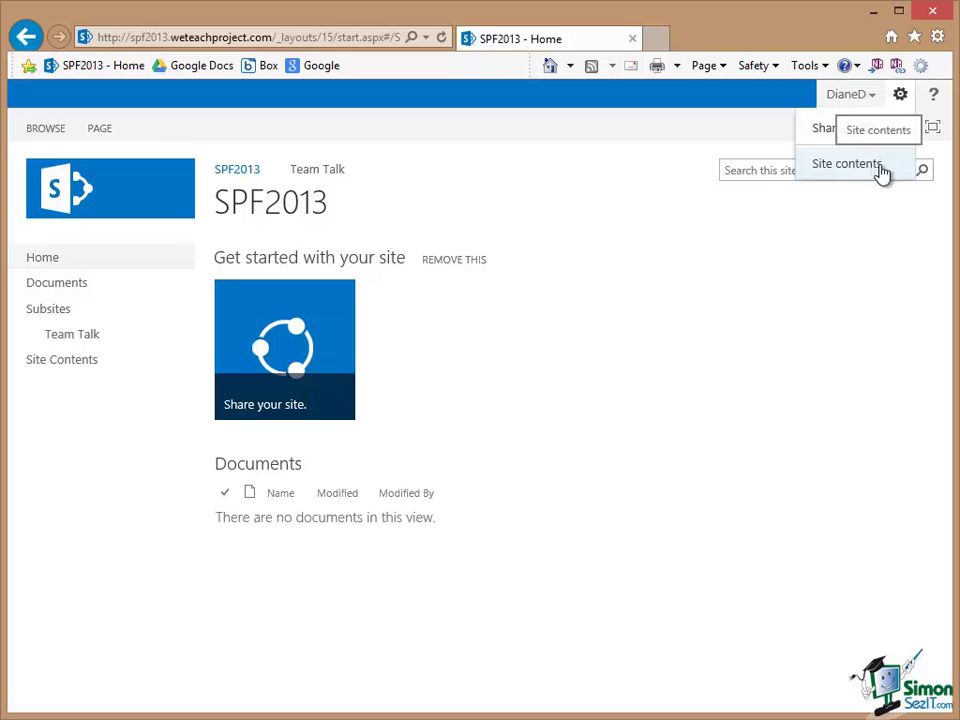
{"action": "left_click", "coordinate": [843, 166]}
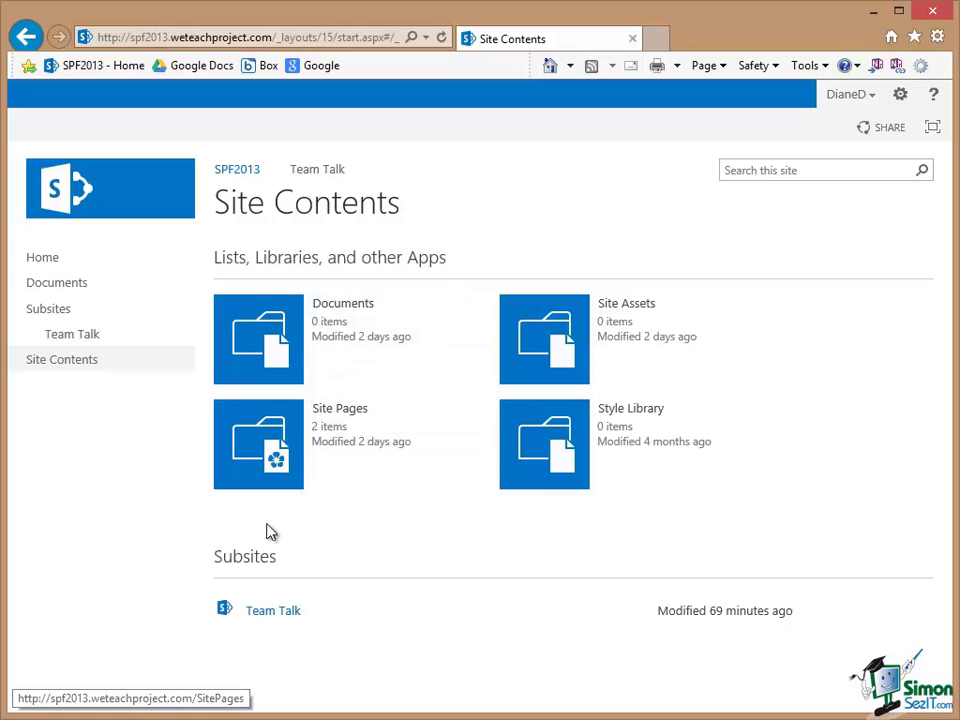
{"action": "left_click", "coordinate": [327, 176]}
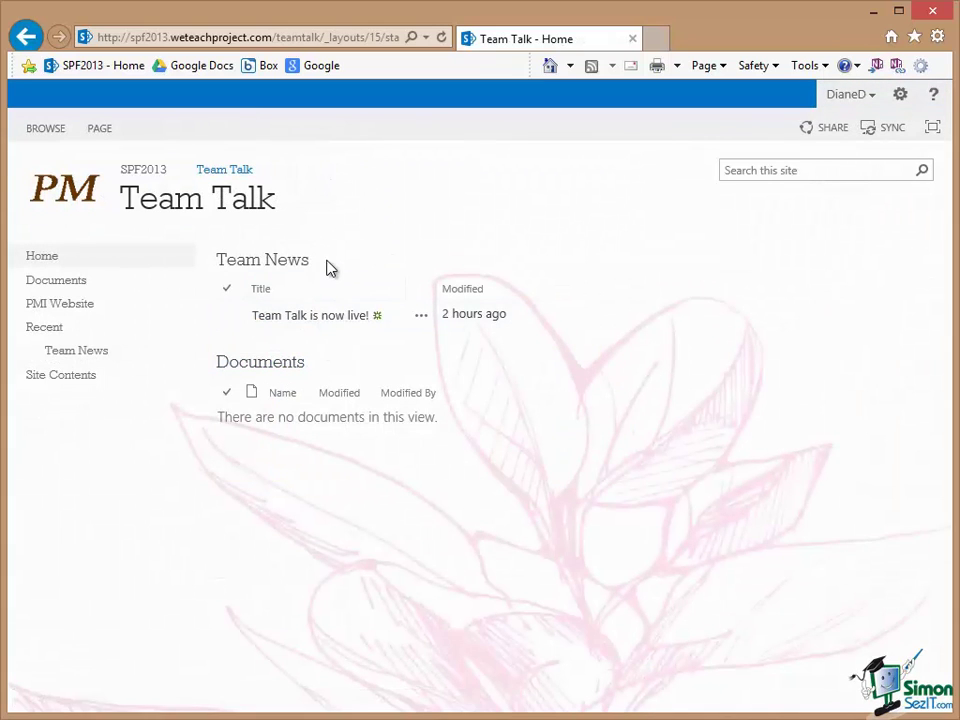
{"action": "left_click", "coordinate": [292, 316]}
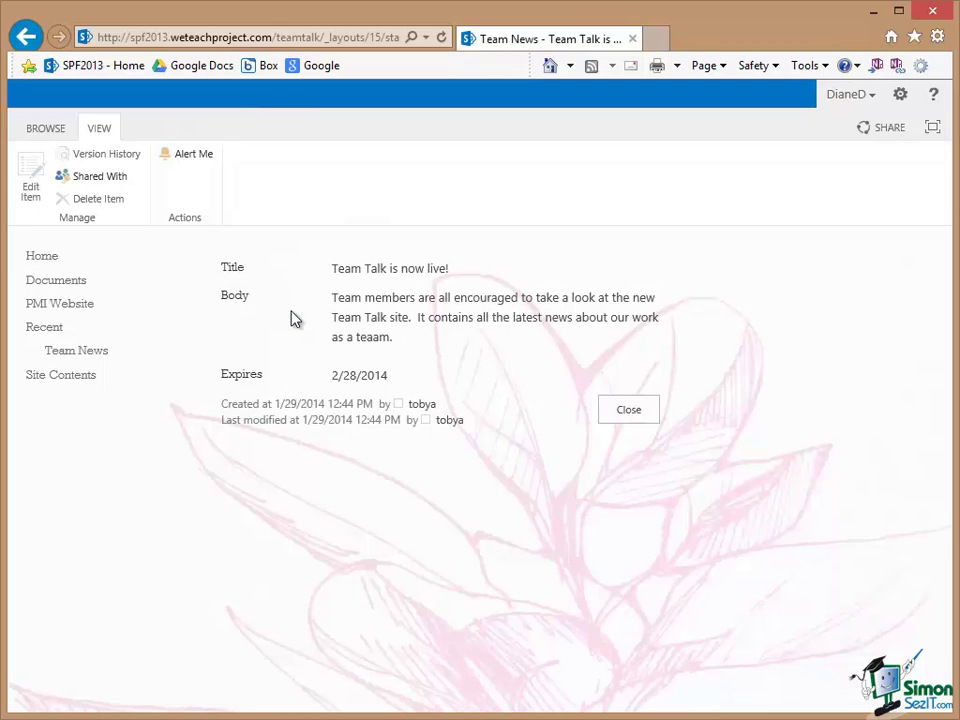